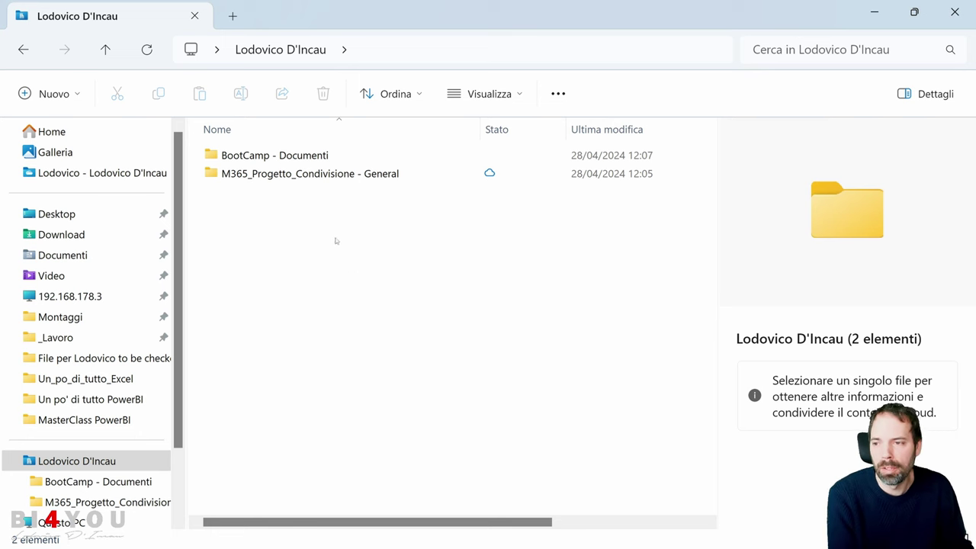
Step: Open the personal OneDrive folder and check the recent OneDrive sync activity
click(32, 177)
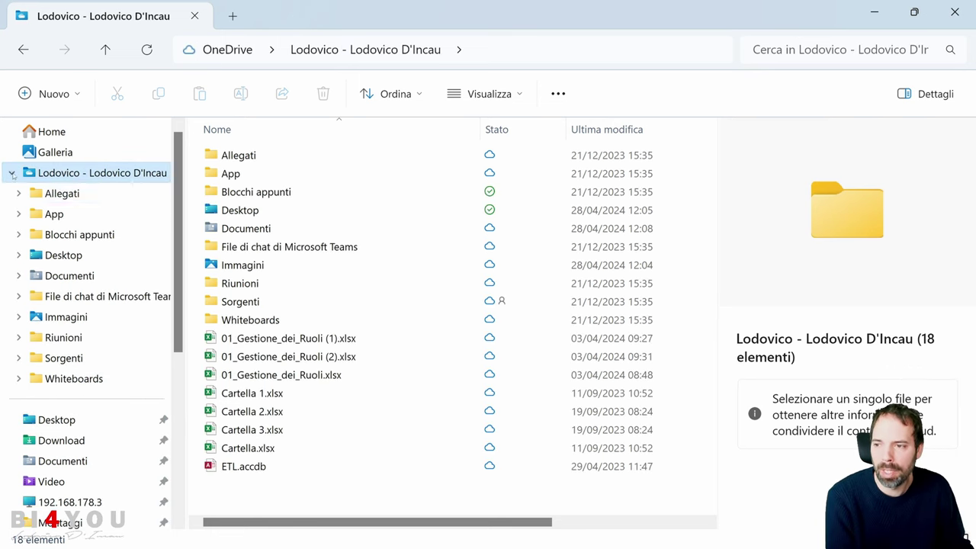
mouse_move(762, 546)
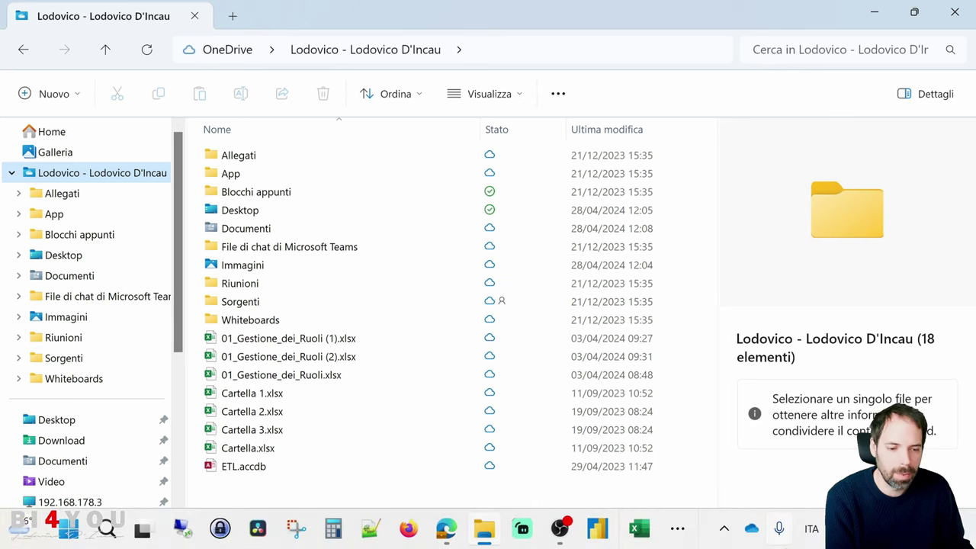
click(751, 528)
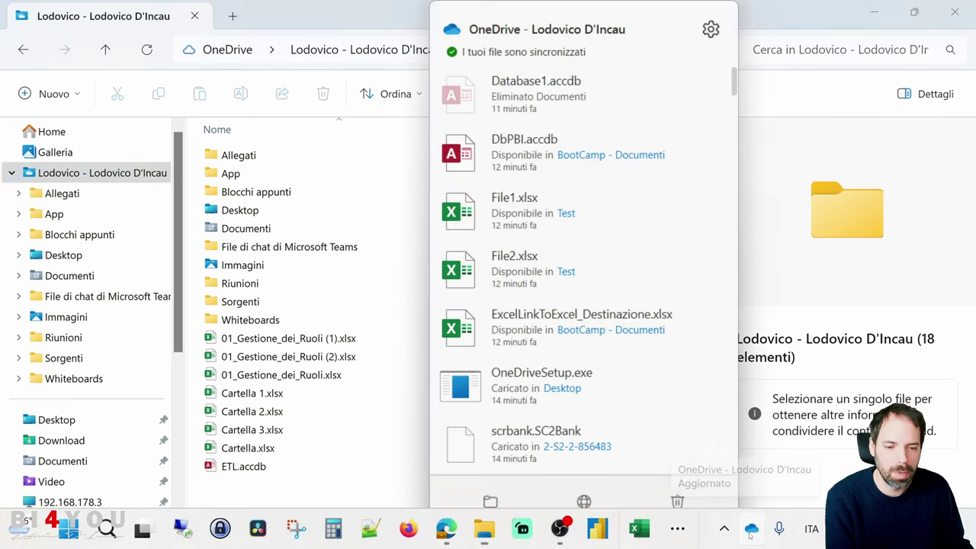
click(369, 210)
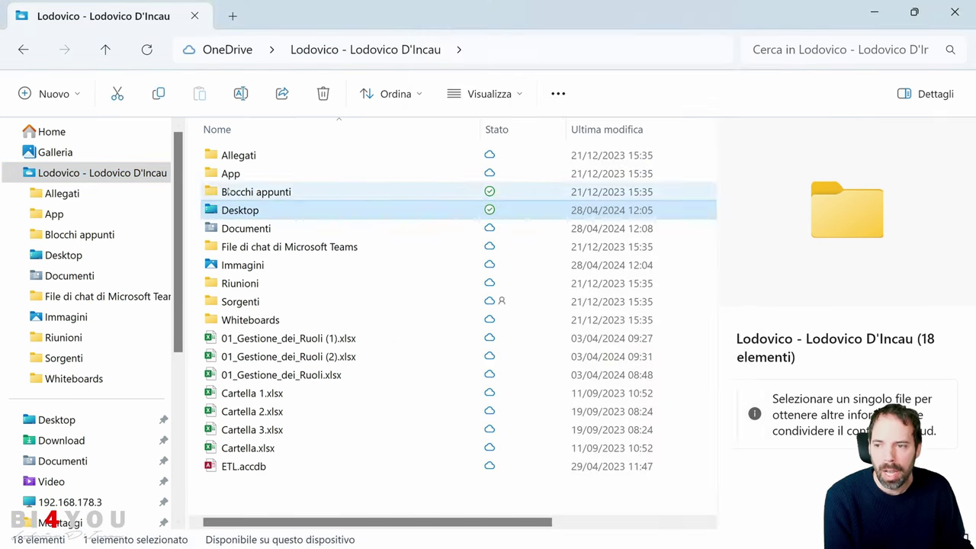
Step: Open the Allegati folder and check the sync status of Progetto elaborazione 8.zip
click(50, 196)
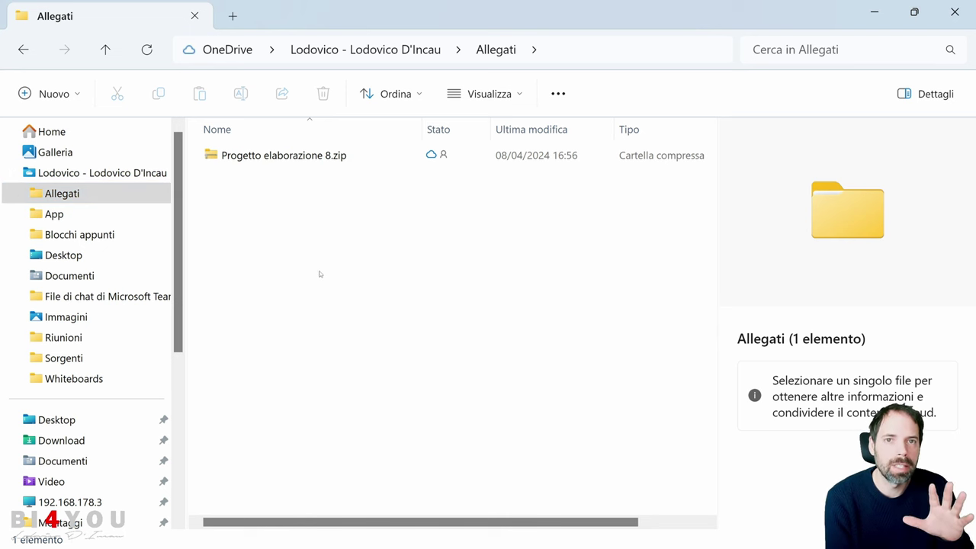
click(432, 161)
click(412, 207)
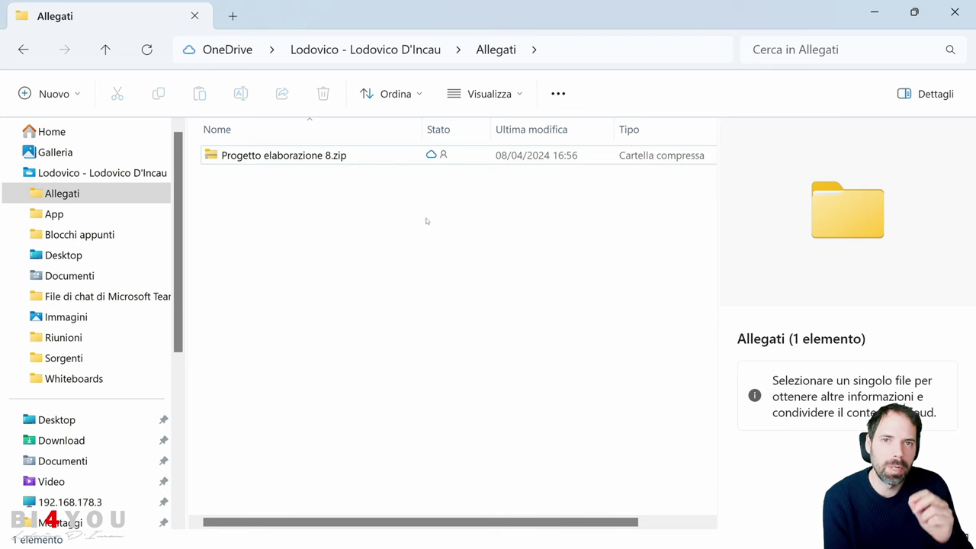
Step: Browse the App and Blocchi appunti folders and inspect the Appunti shortcut's sync status and link target
click(55, 214)
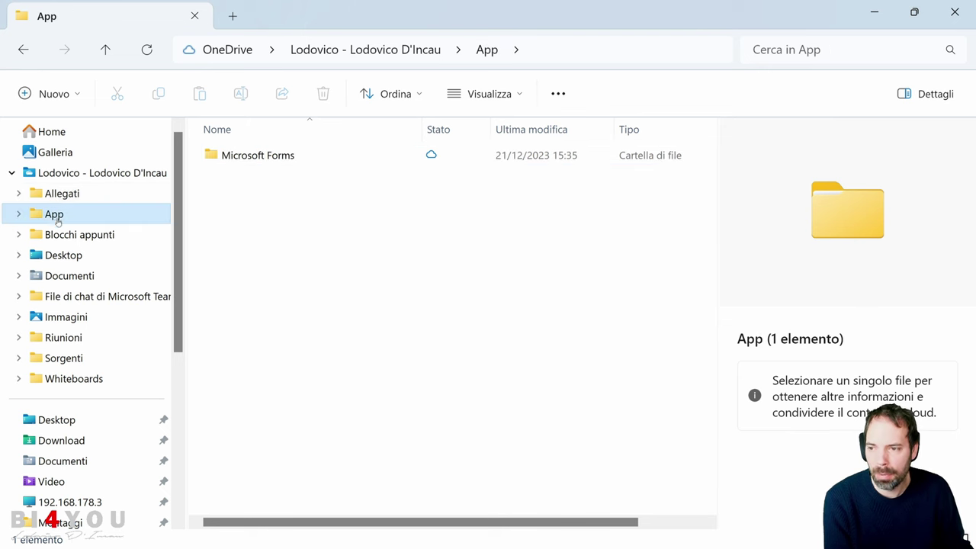
click(59, 235)
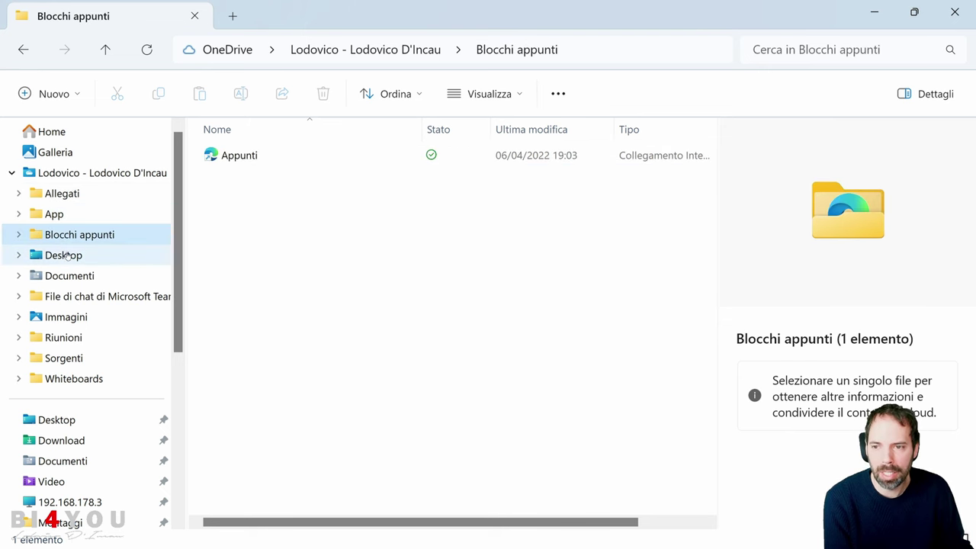
click(261, 160)
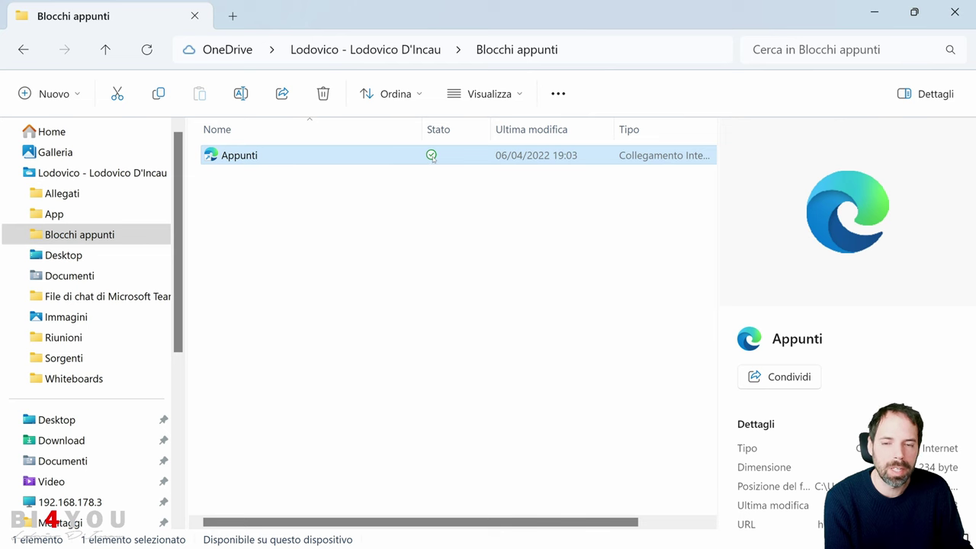
mouse_move(260, 161)
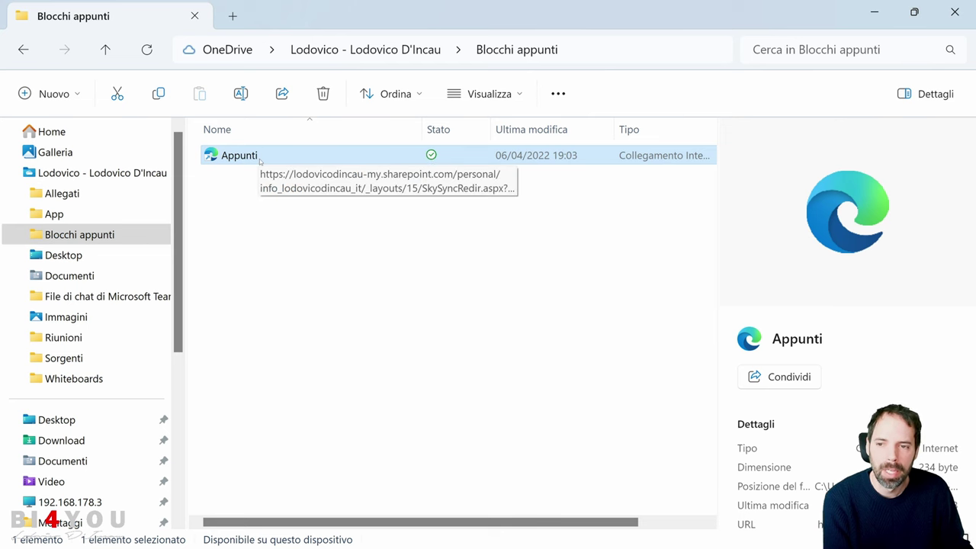
Step: Open the DistintaBase.xlsx workbook from the OneDrive Desktop folder
click(63, 255)
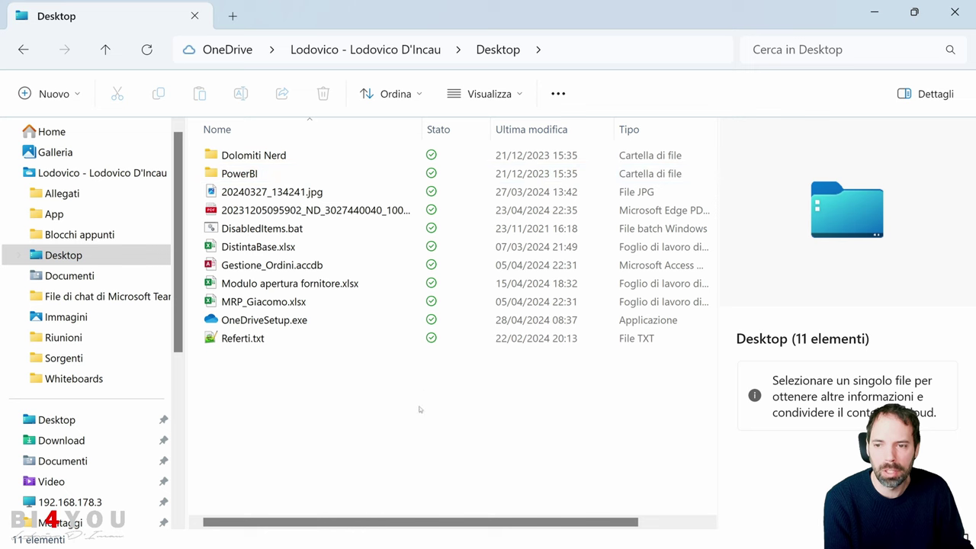
click(269, 244)
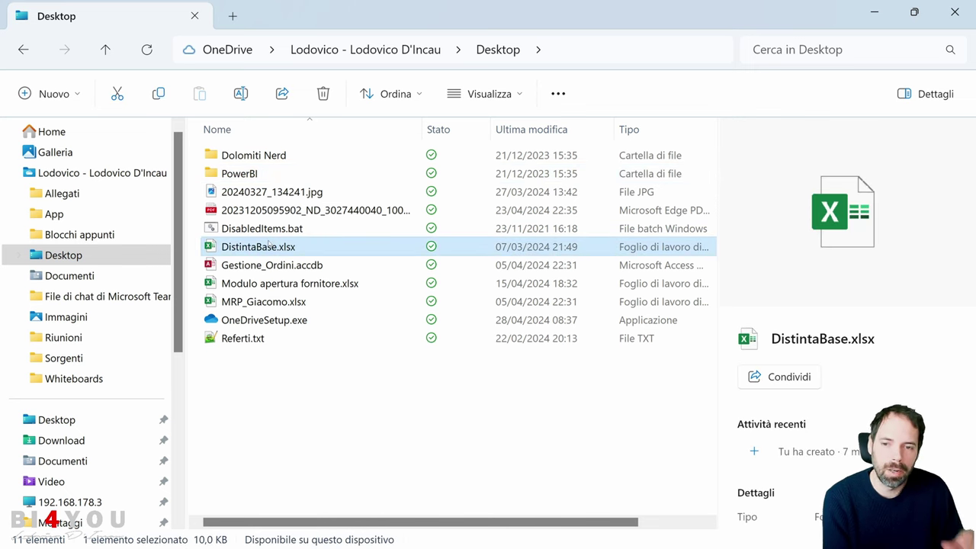
double_click(255, 241)
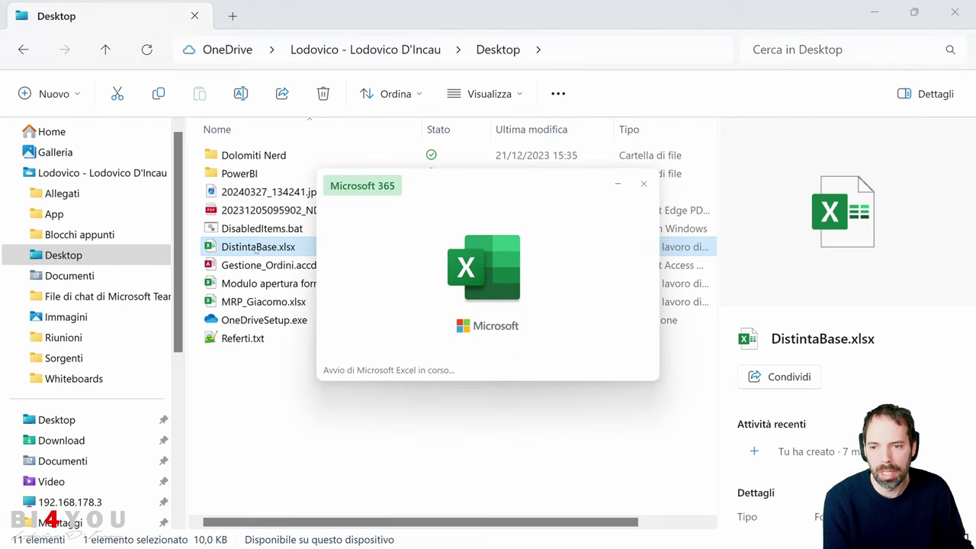
Step: Enter "a" in cell B8 of DistintaBase.xlsx and close the workbook
click(167, 456)
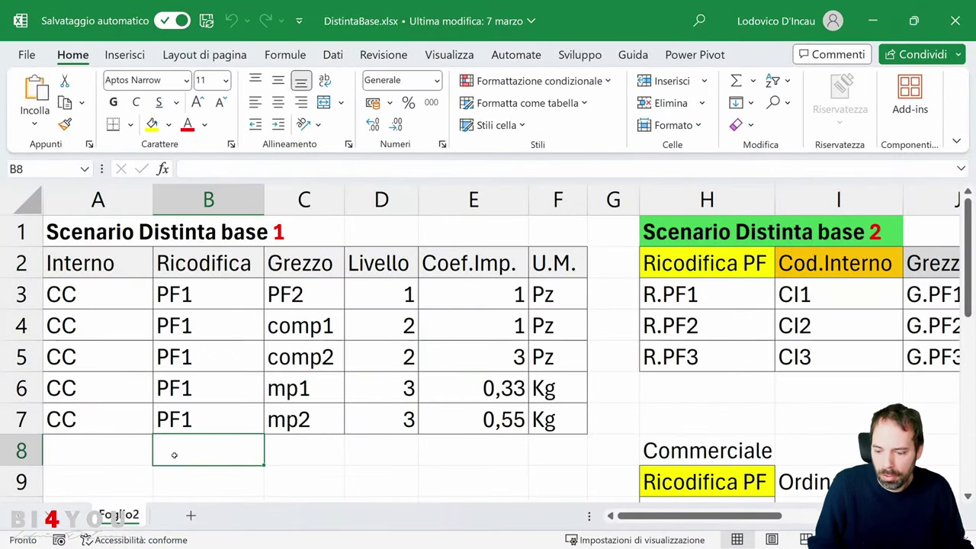
text(a)
key(Return)
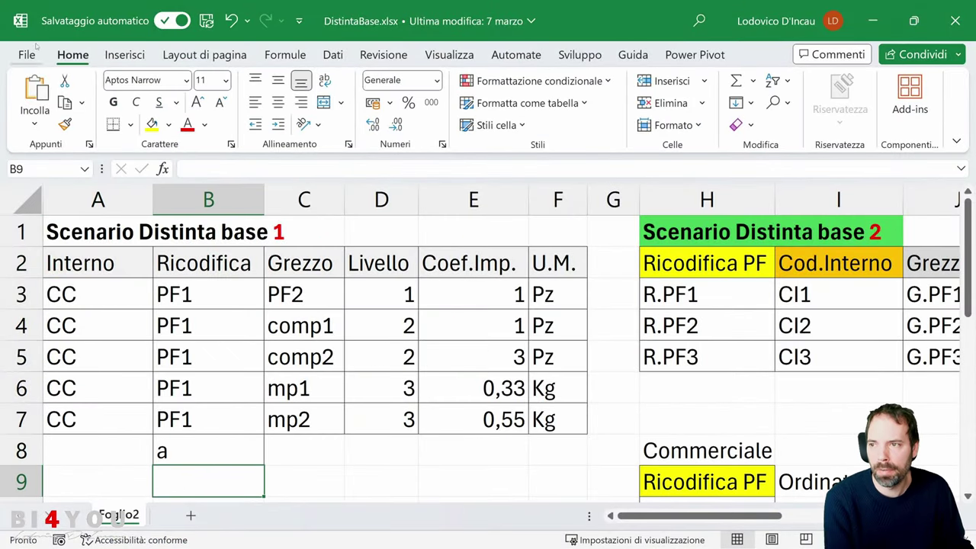
click(955, 20)
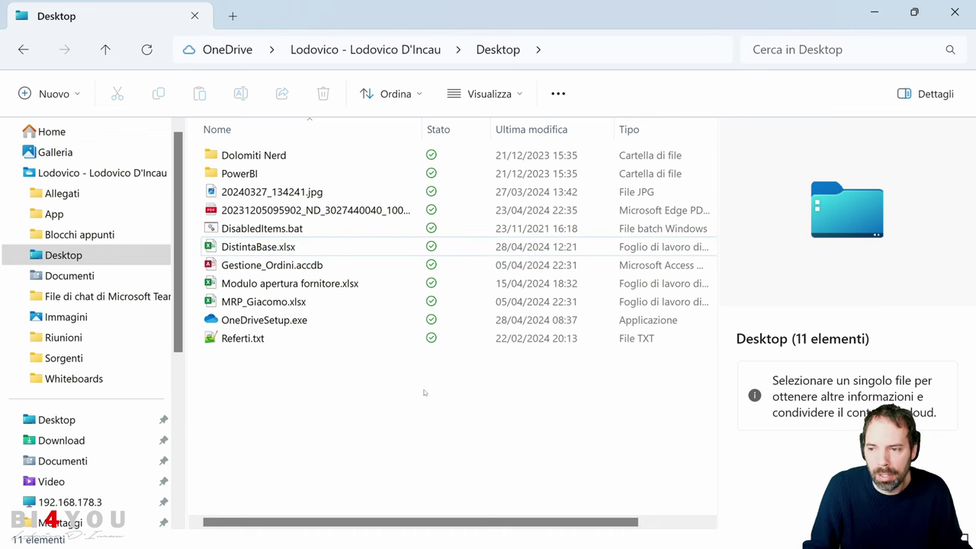
Step: Recheck the Allegati folder's sync status and open the organization folder that holds the synced SharePoint libraries
click(61, 193)
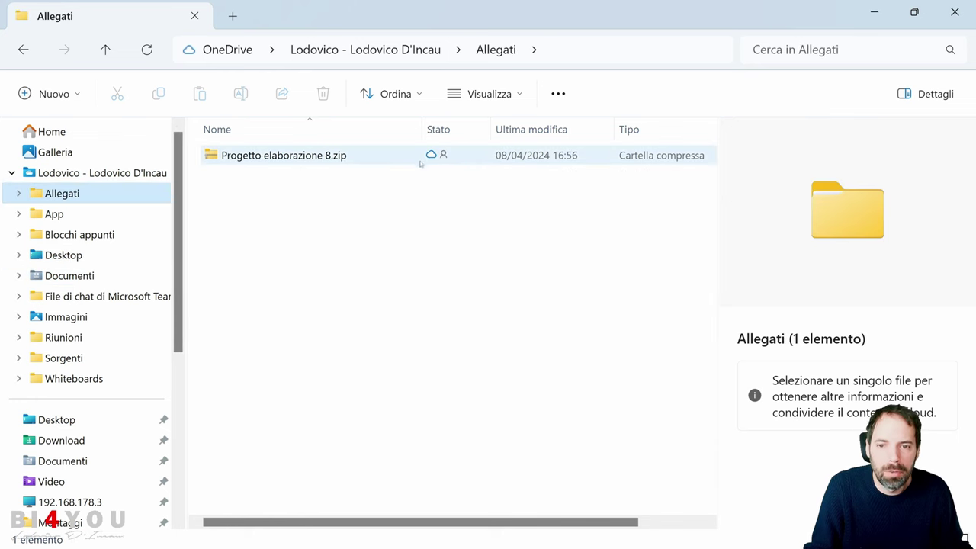
click(11, 173)
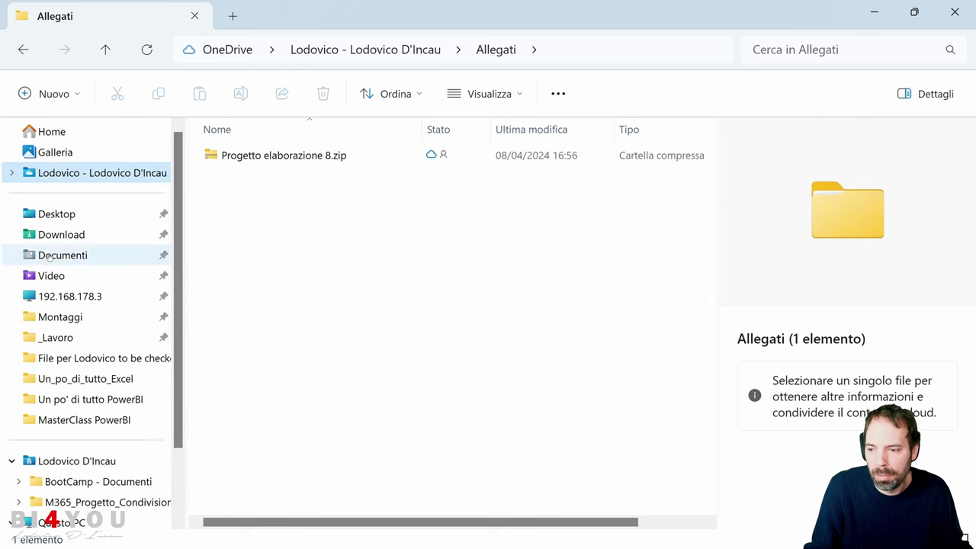
scroll(61, 353, down, 2)
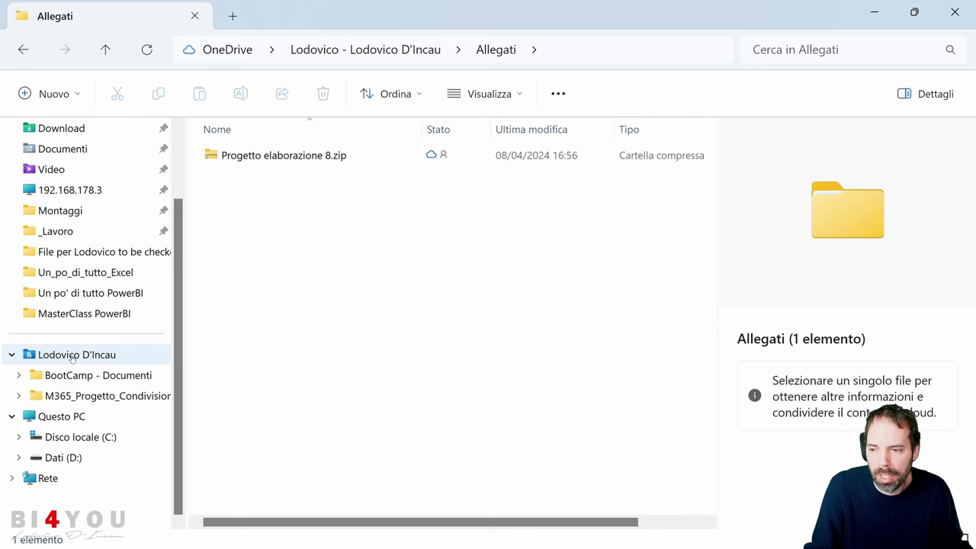
click(71, 359)
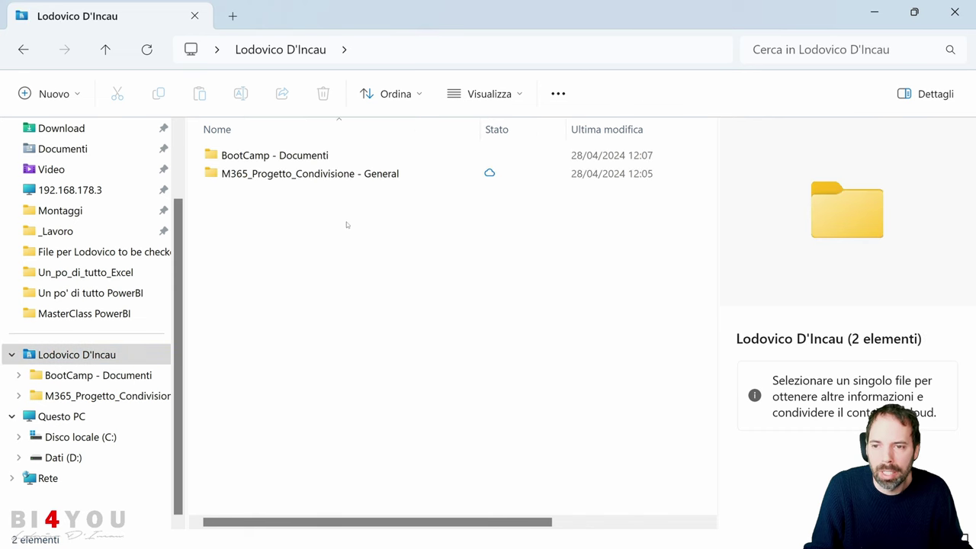
Step: Open the M365_Progetto_Condivisione - General library and look inside its Reportistica and Sorgenti folders
double_click(320, 173)
double_click(299, 155)
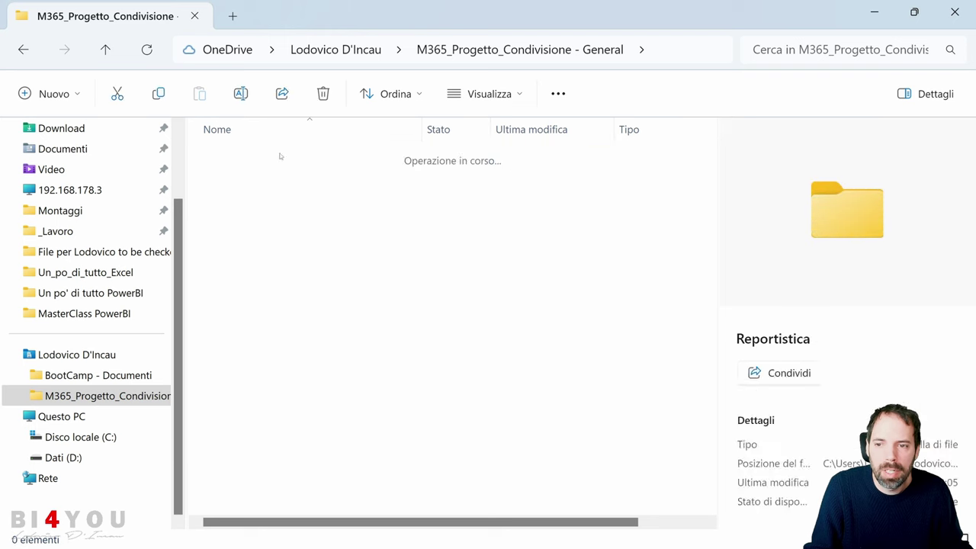
key(alt+Left)
double_click(240, 174)
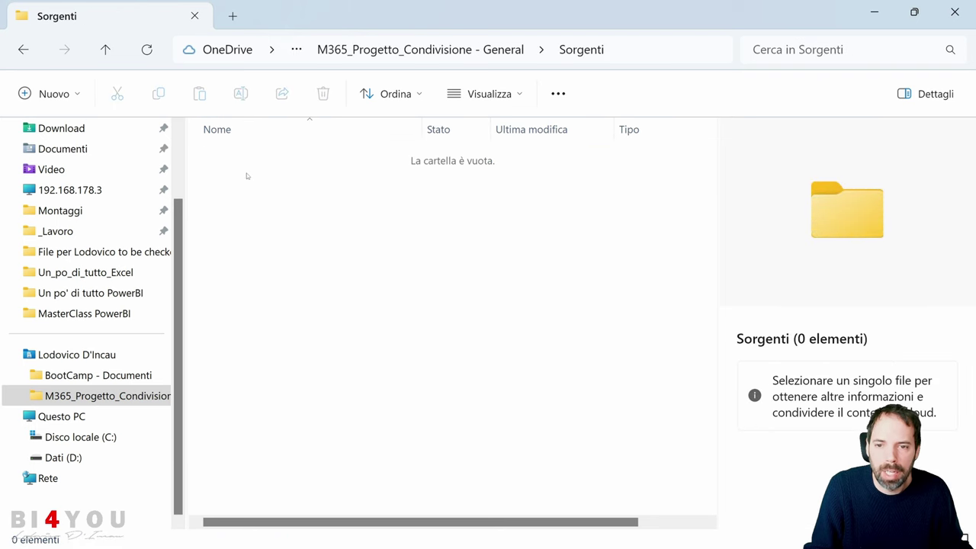
key(alt+Left)
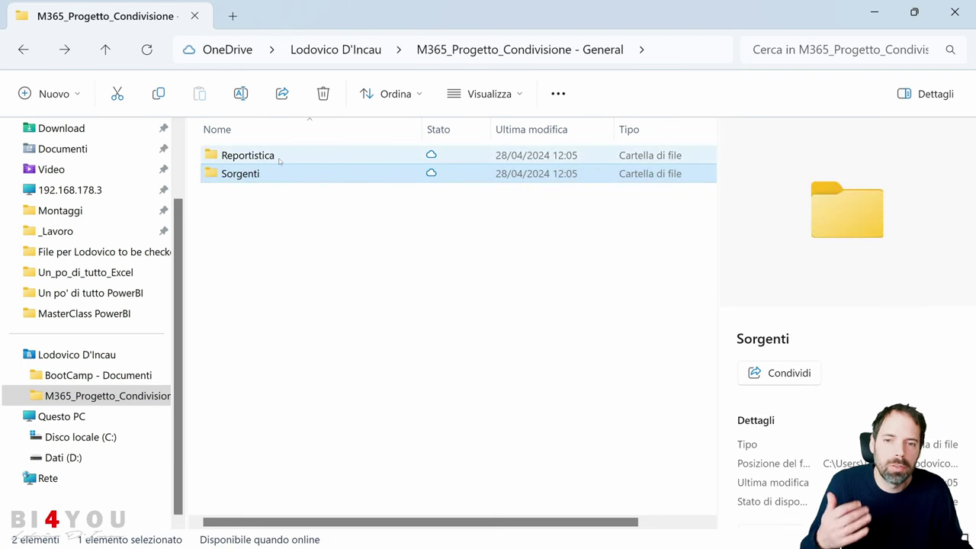
Step: Examine the sync status of the Sorgenti folder in the M365_Progetto_Condivisione - General library
scroll(74, 209, up, 3)
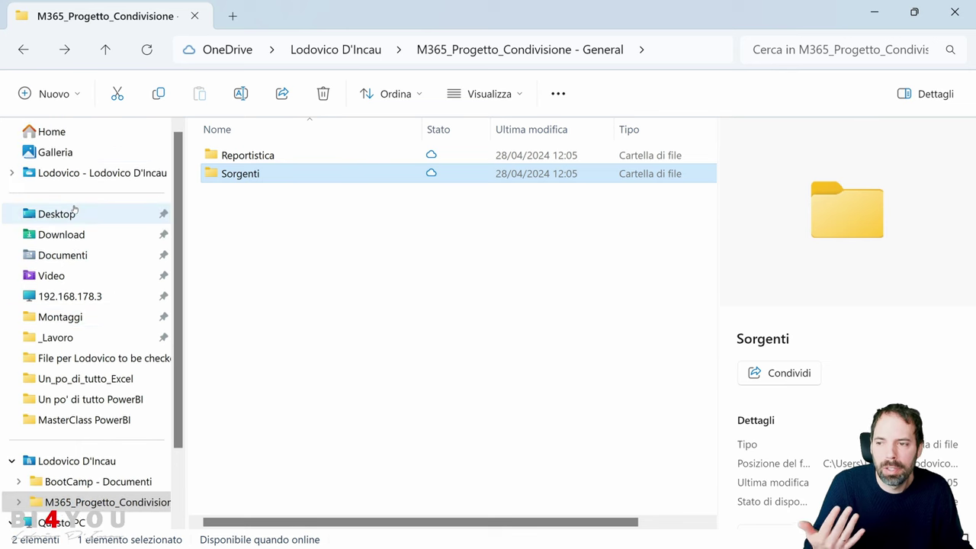
scroll(74, 208, down, 3)
click(373, 235)
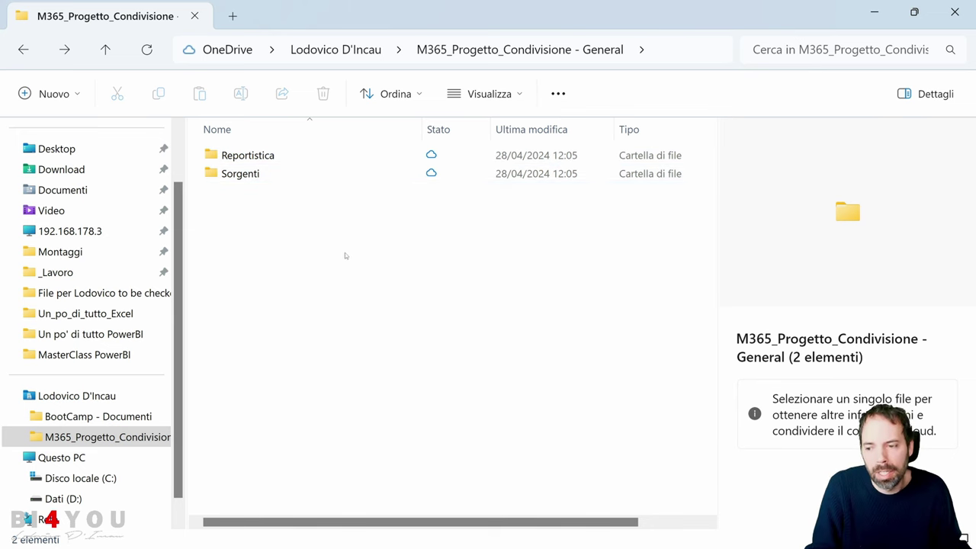
click(446, 174)
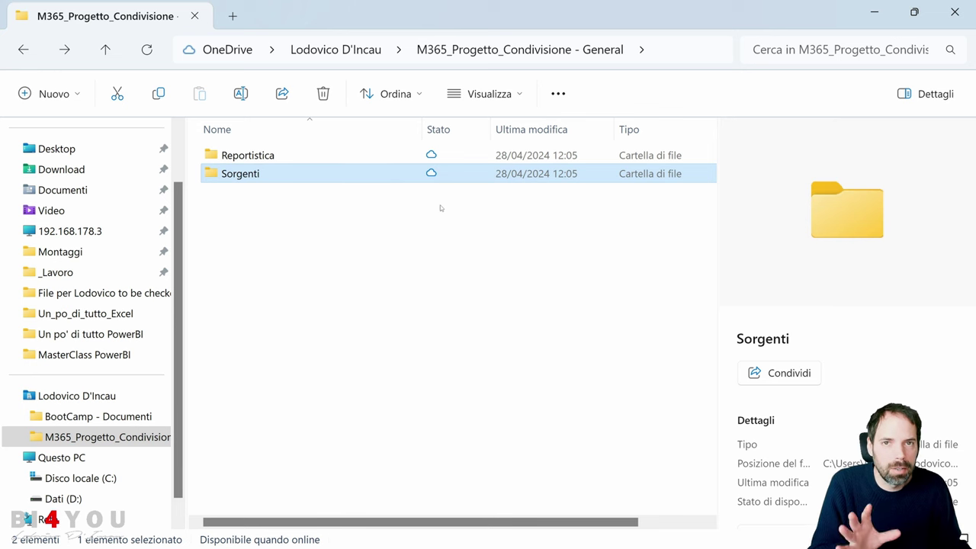
click(387, 244)
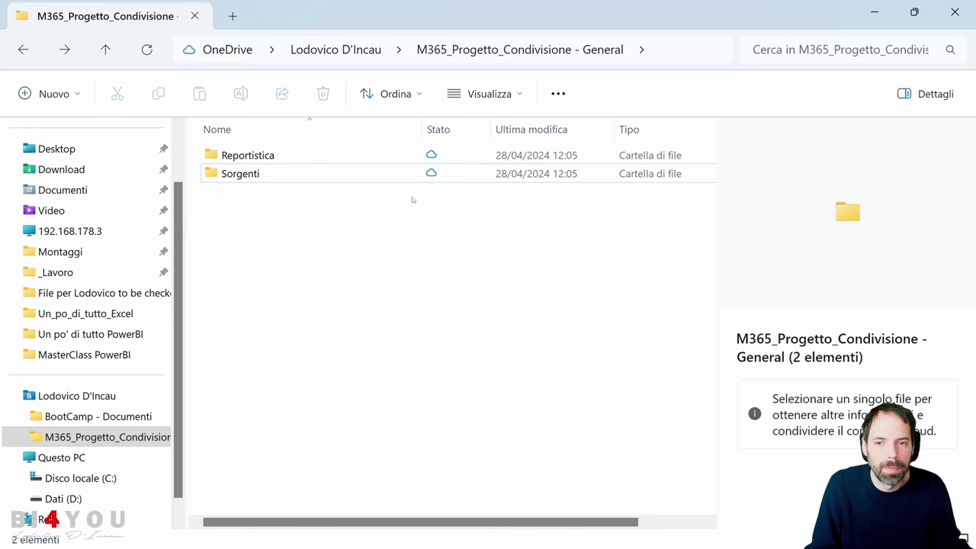
click(412, 173)
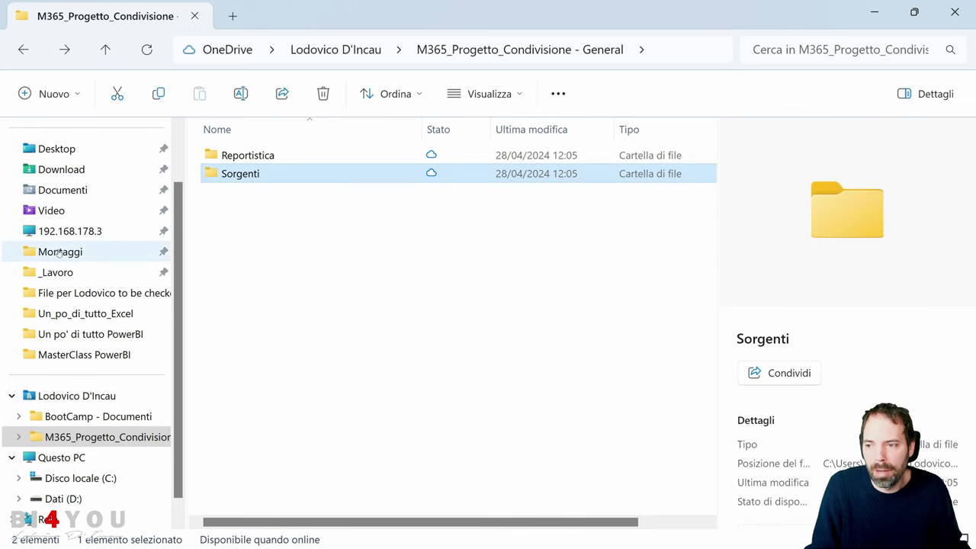
Step: Return to the personal OneDrive, expand its folder tree and open the Documenti folder
scroll(76, 252, up, 1)
click(63, 175)
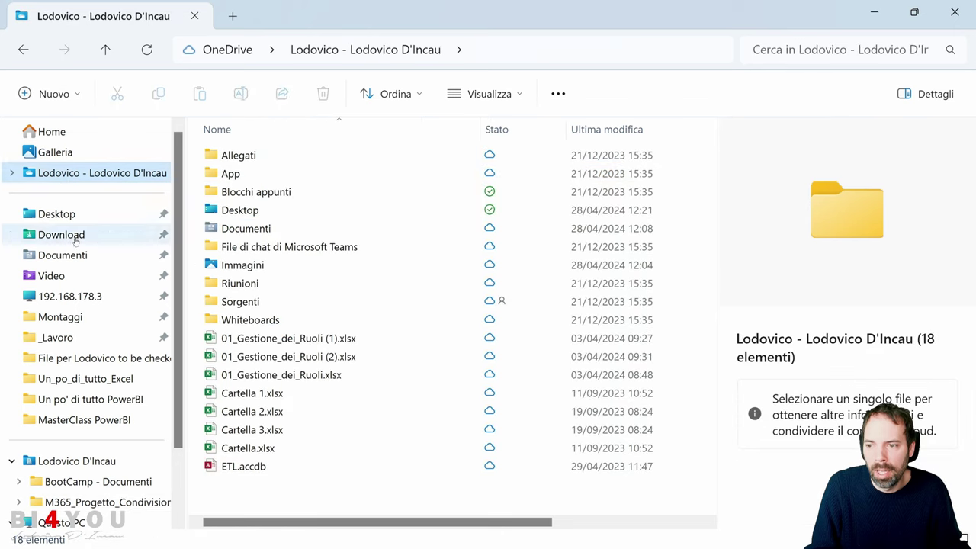
click(12, 174)
click(93, 276)
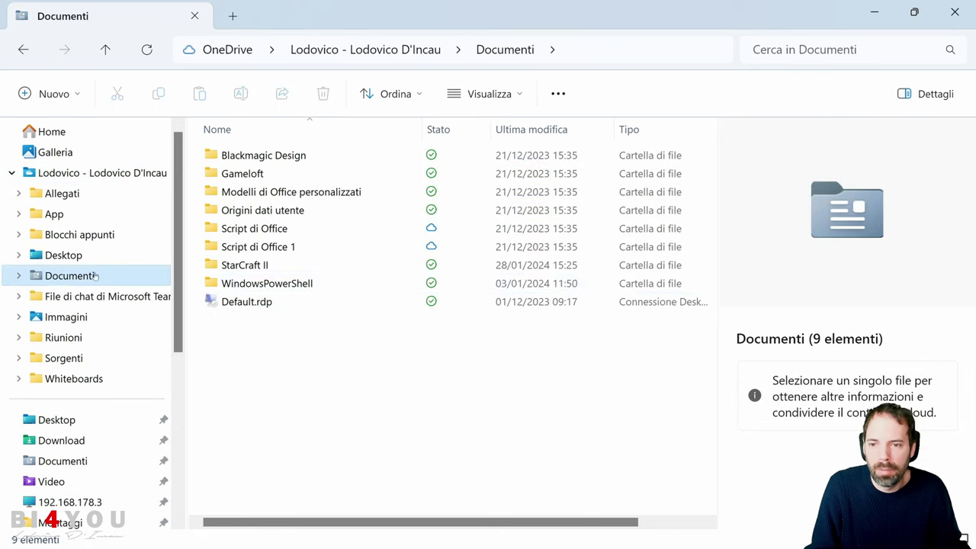
Step: Check the sync status of the Documenti subfolders and look inside Script di Office and Script di Office 1
click(420, 209)
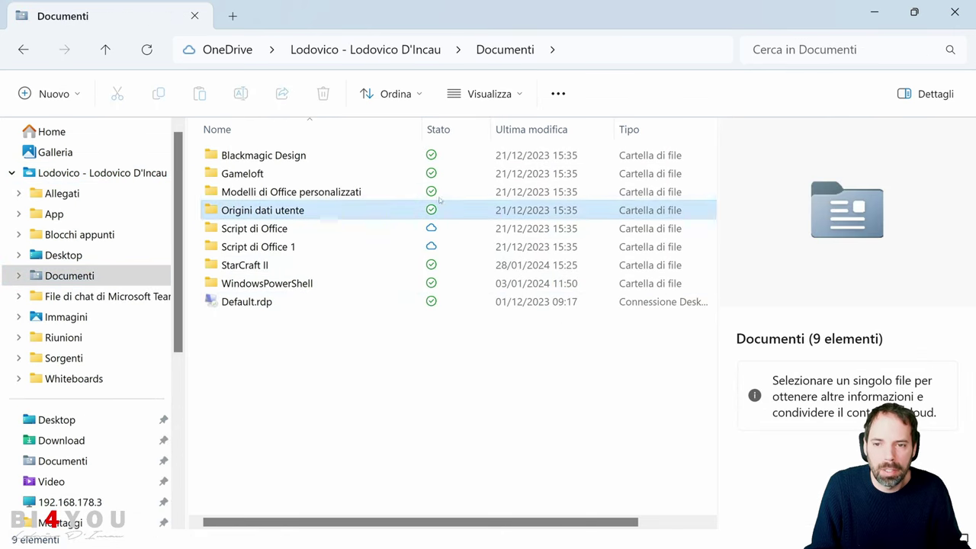
click(419, 173)
ctrl+click(419, 173)
click(421, 231)
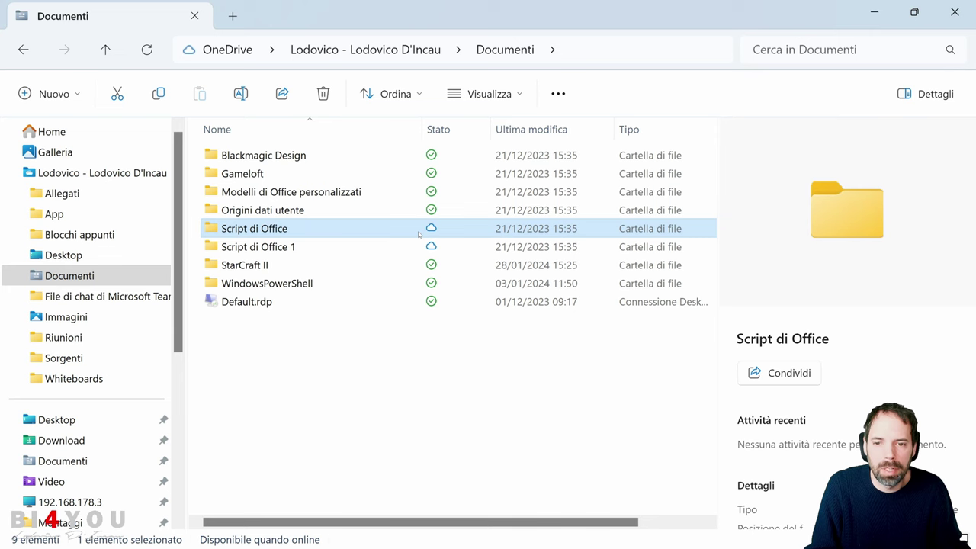
double_click(418, 231)
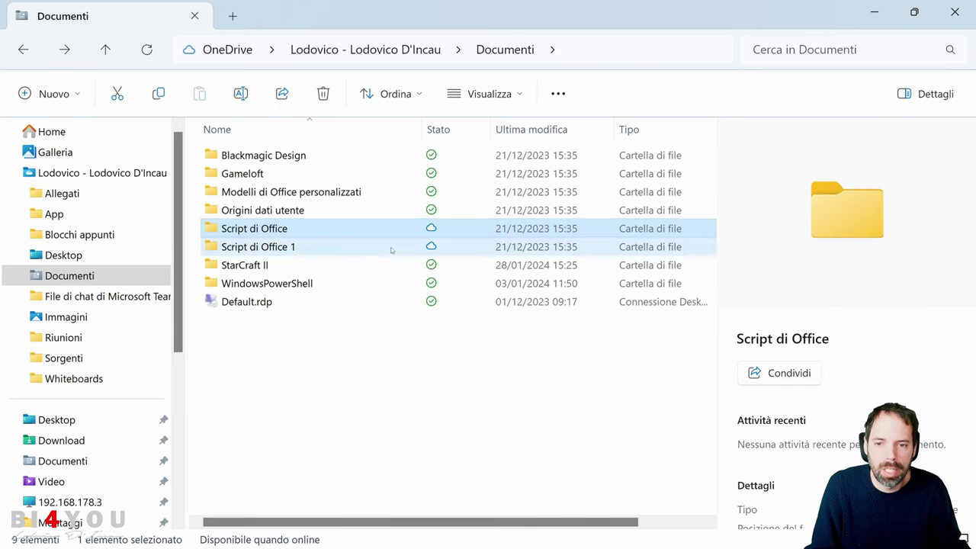
double_click(394, 247)
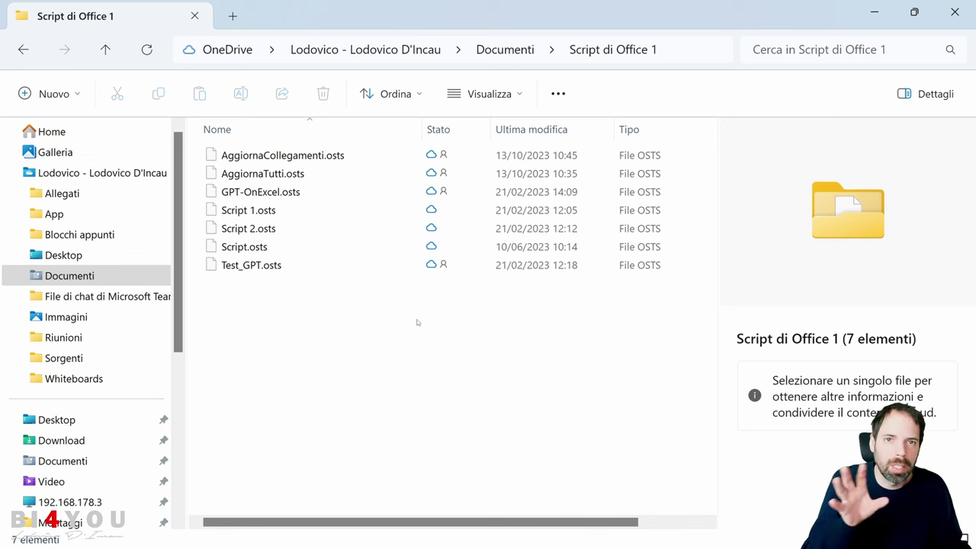
click(12, 173)
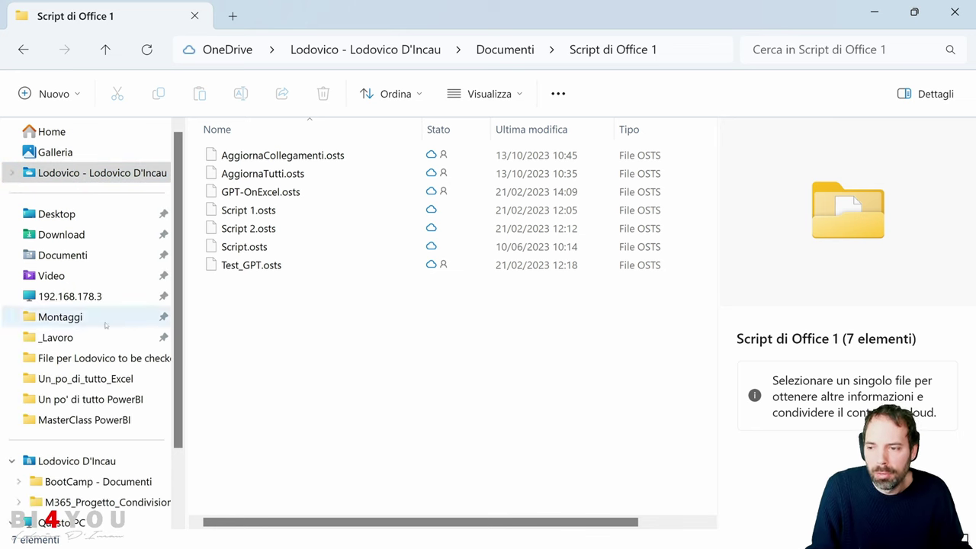
Step: View the synced M365_Progetto_Condivisione - General library and open the BootCamp - Documenti library in the folder tree
scroll(97, 305, down, 3)
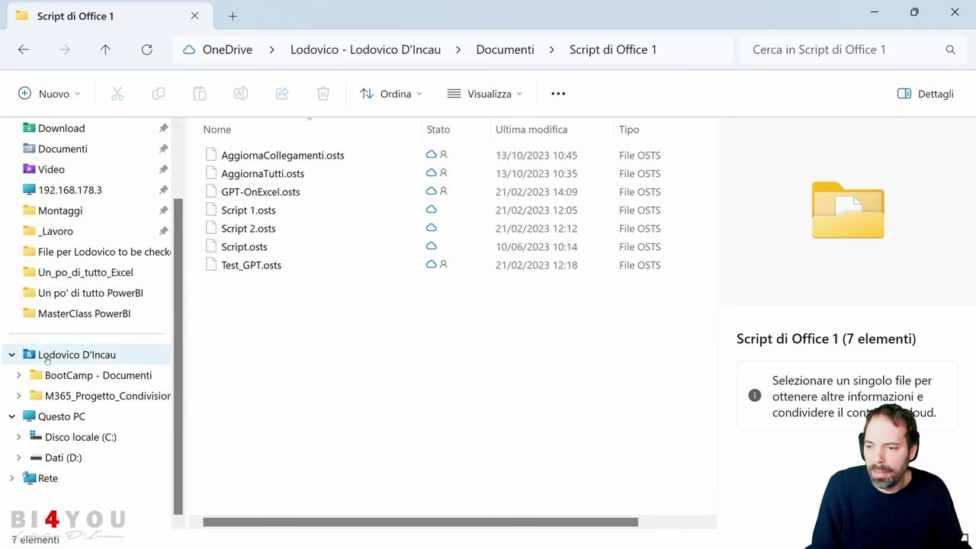
scroll(68, 297, up, 2)
scroll(77, 309, down, 2)
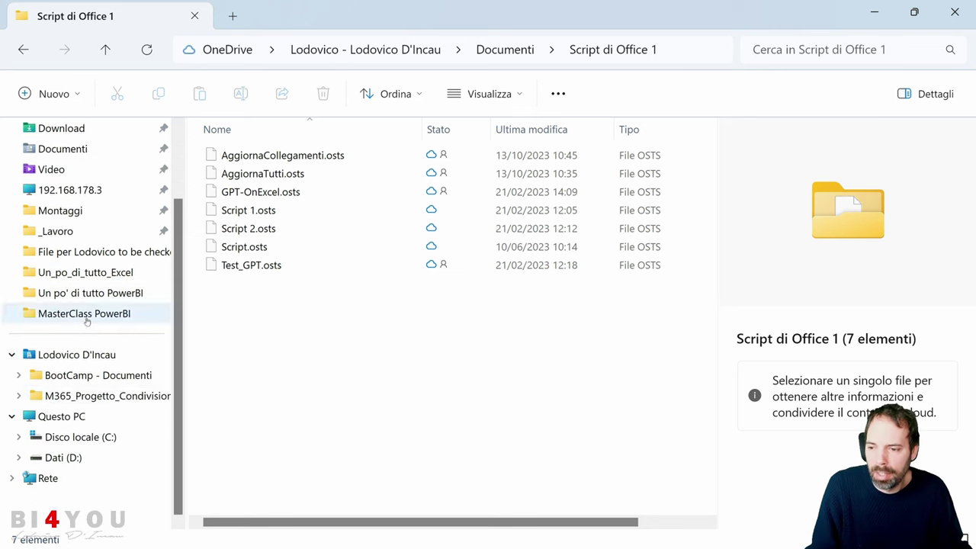
click(95, 398)
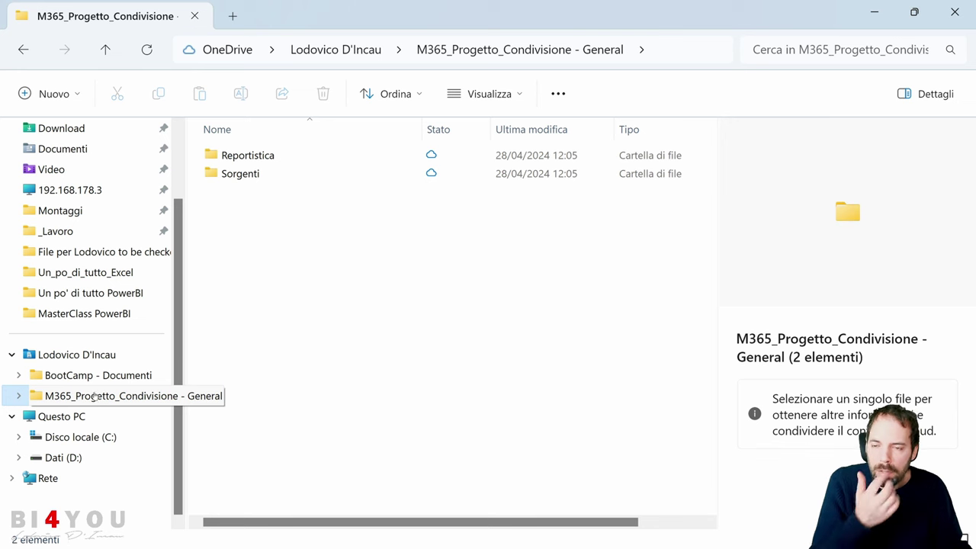
click(93, 377)
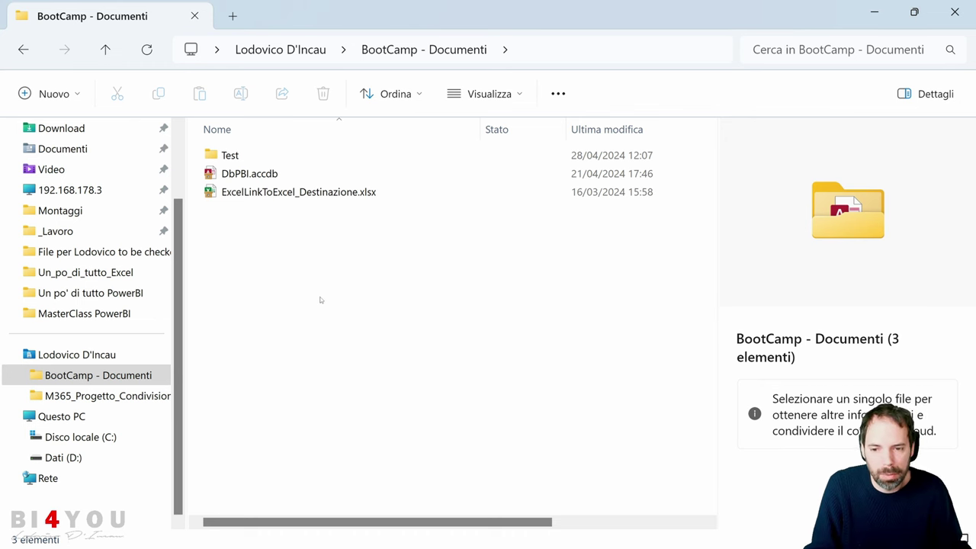
Step: Switch to Microsoft Teams and view the channels of the M365_Progetto_Condivisione team
mouse_move(580, 538)
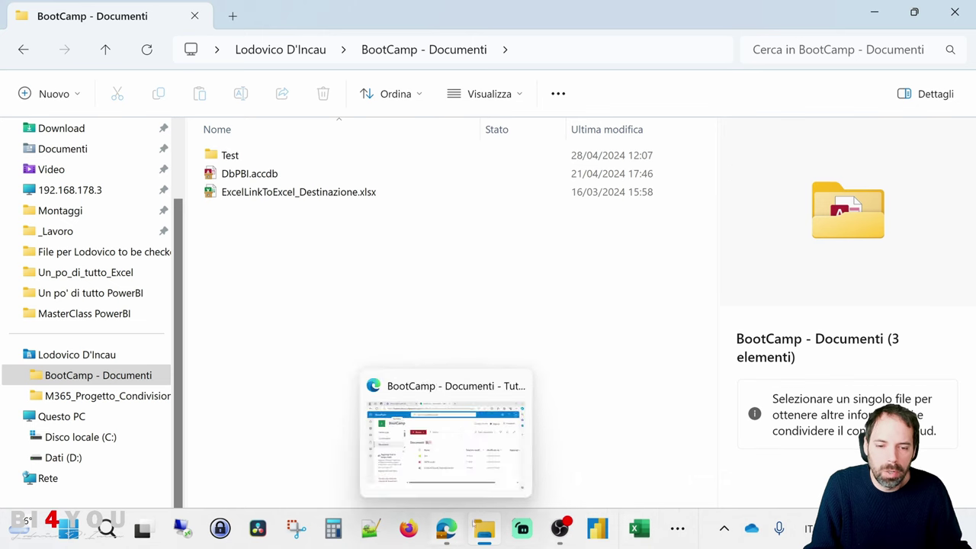
click(678, 528)
click(690, 479)
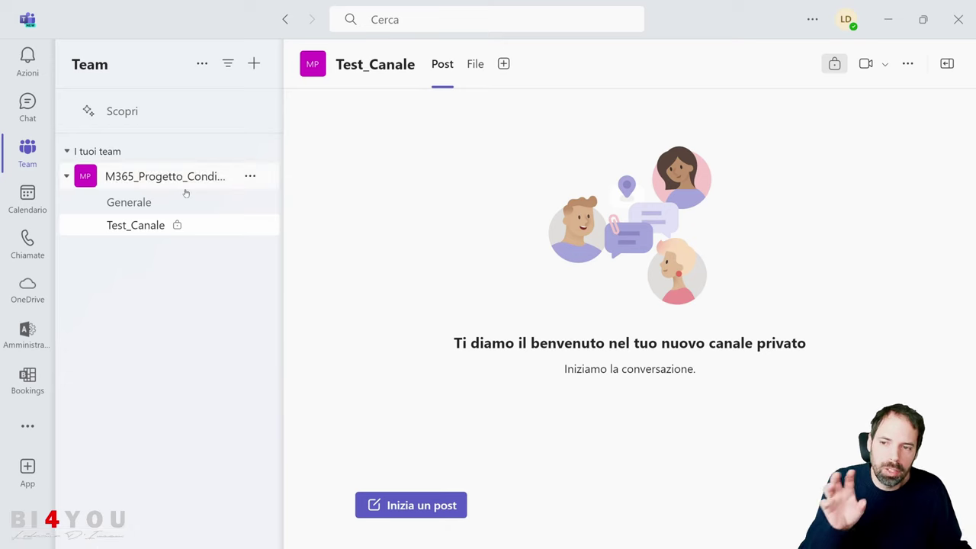
Step: Switch to Edge, open the SharePoint start page from Microsoft 365, and return to the BootCamp Documenti library
click(446, 534)
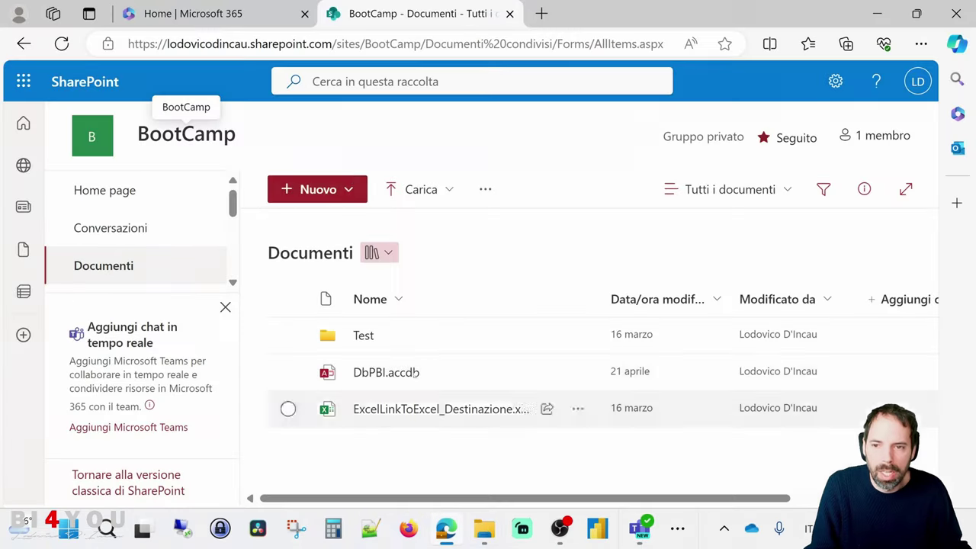
click(222, 15)
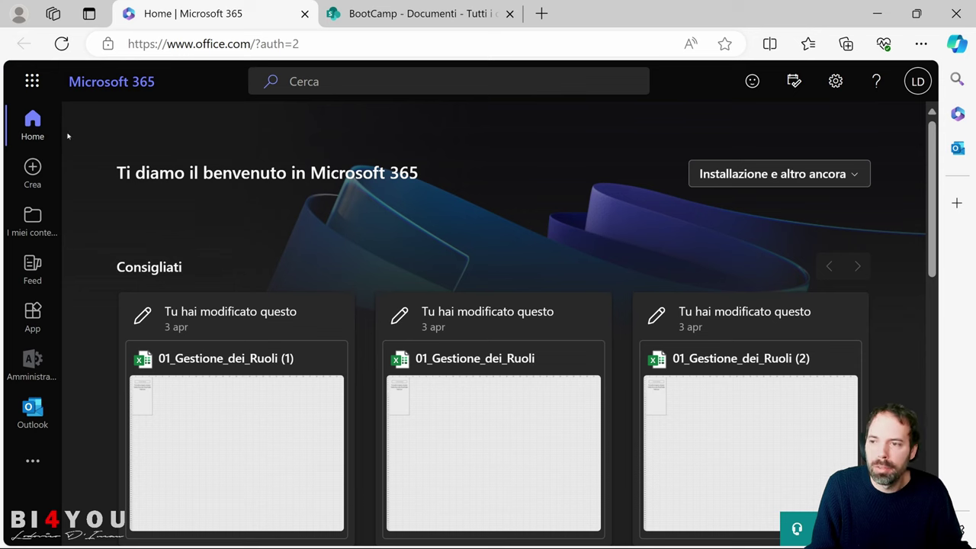
click(32, 81)
click(212, 279)
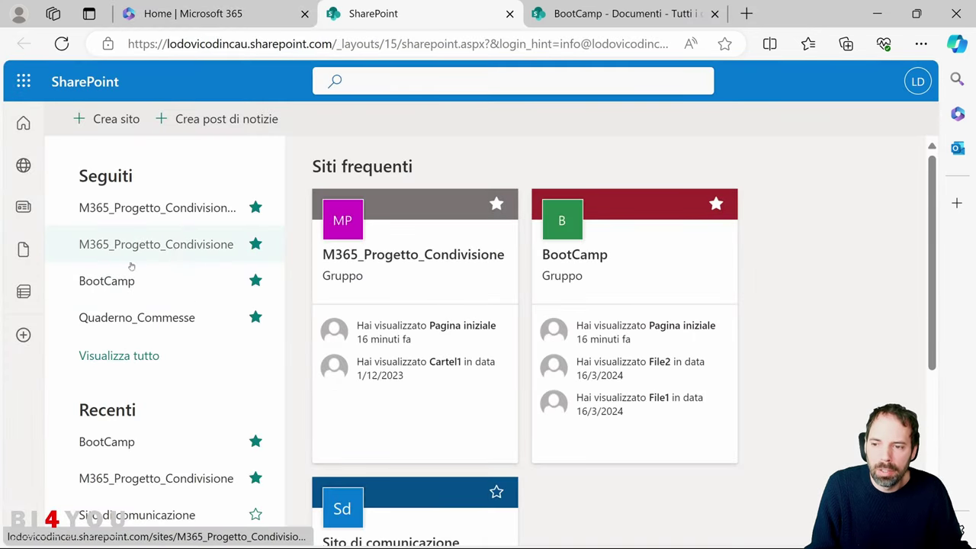
click(587, 23)
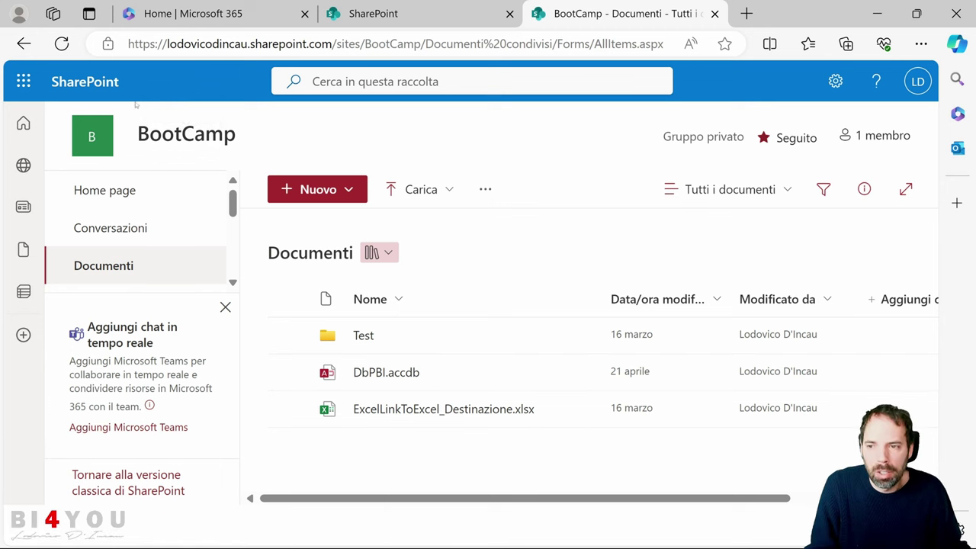
Step: Switch to Microsoft Teams and collapse the M365_Progetto_Condivisione team's channel list
mouse_move(529, 548)
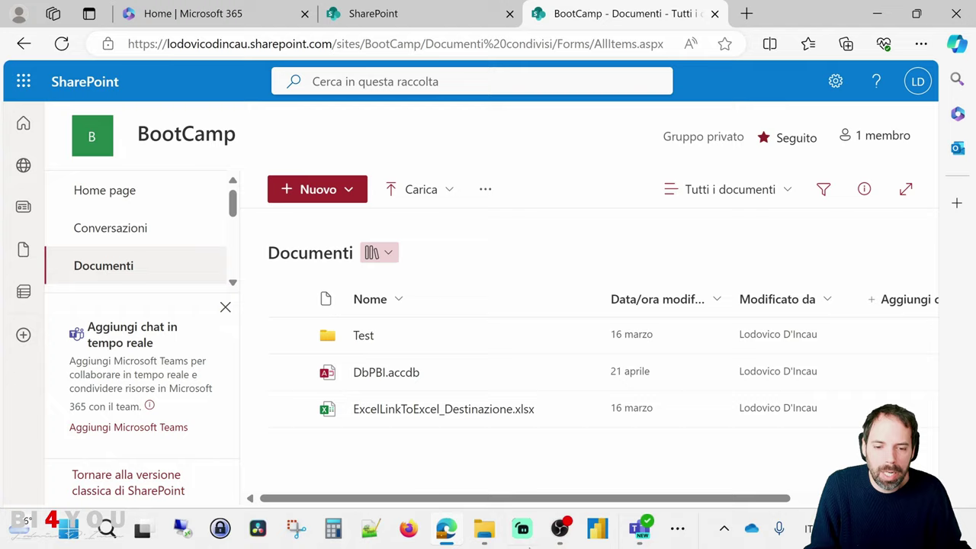
click(640, 528)
click(153, 176)
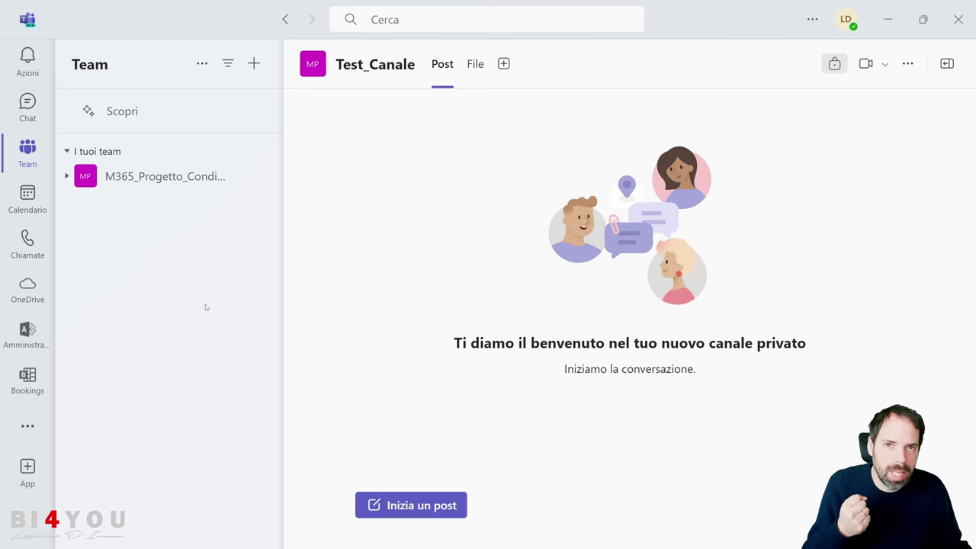
Step: Switch to Edge and check the additional library commands, such as Sincronizza, for the BootCamp Documenti library
click(448, 530)
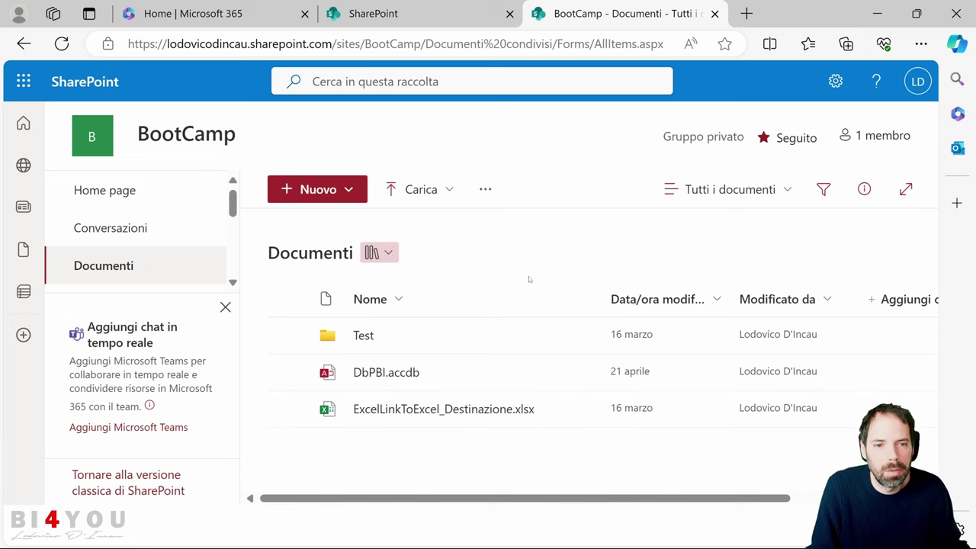
click(486, 189)
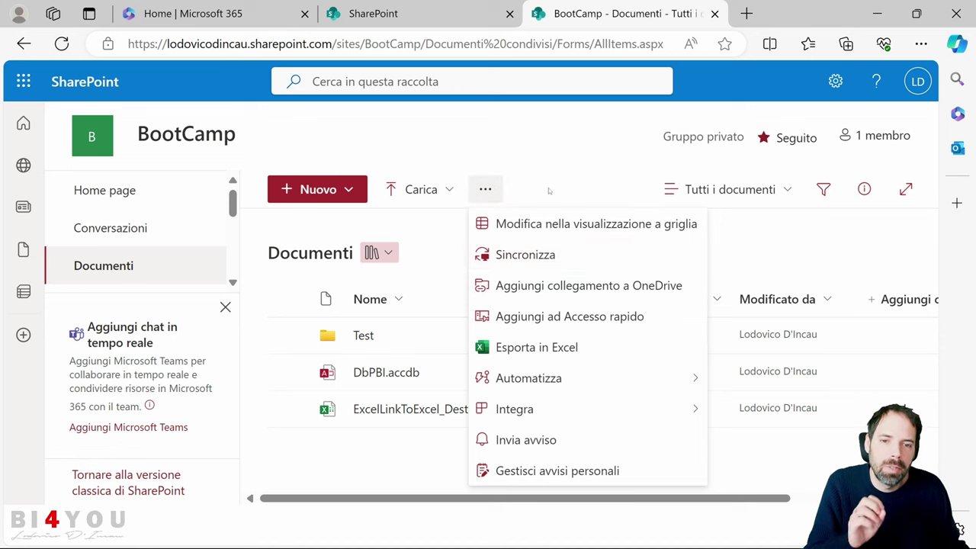
key(Escape)
Step: Switch to Microsoft Teams, expand the M365_Progetto_Condivisione team and open its Generale channel
mouse_move(521, 543)
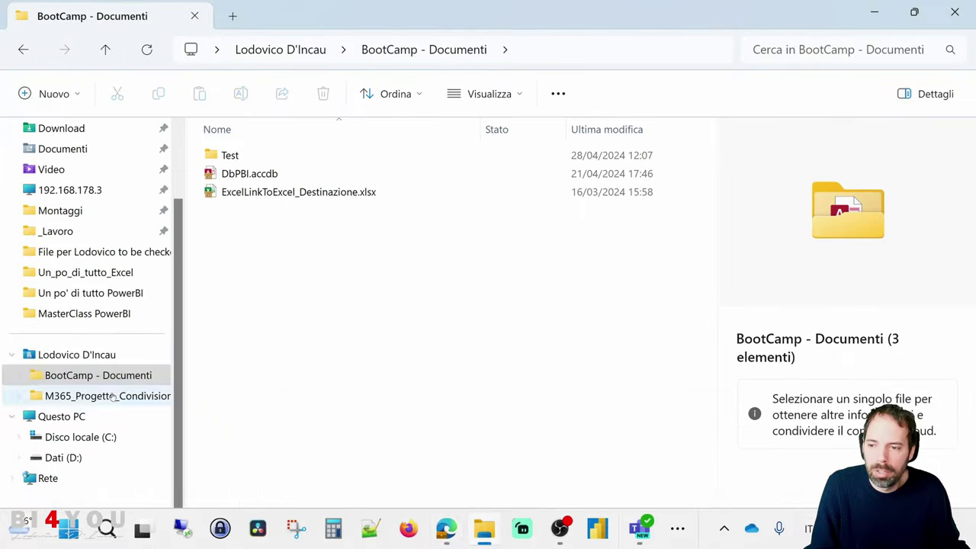
mouse_move(579, 545)
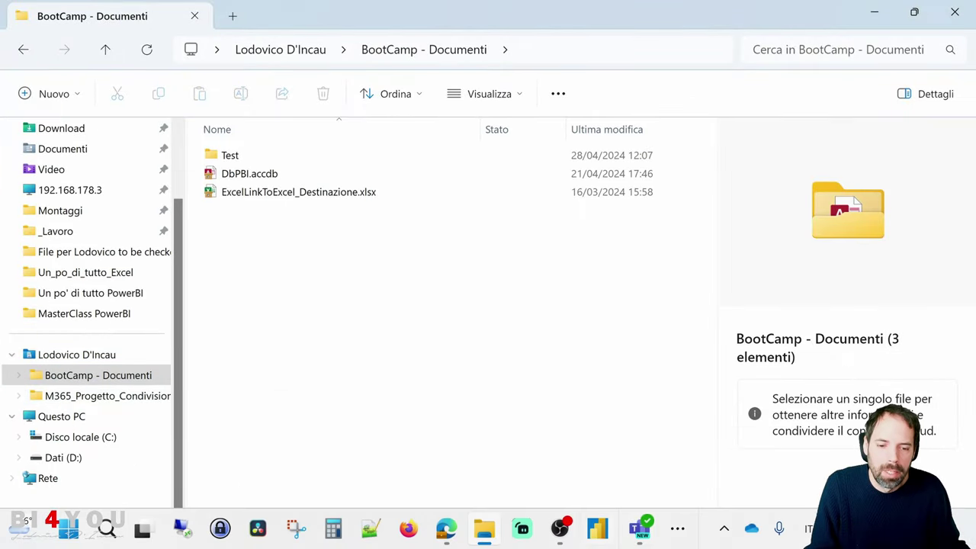
click(638, 530)
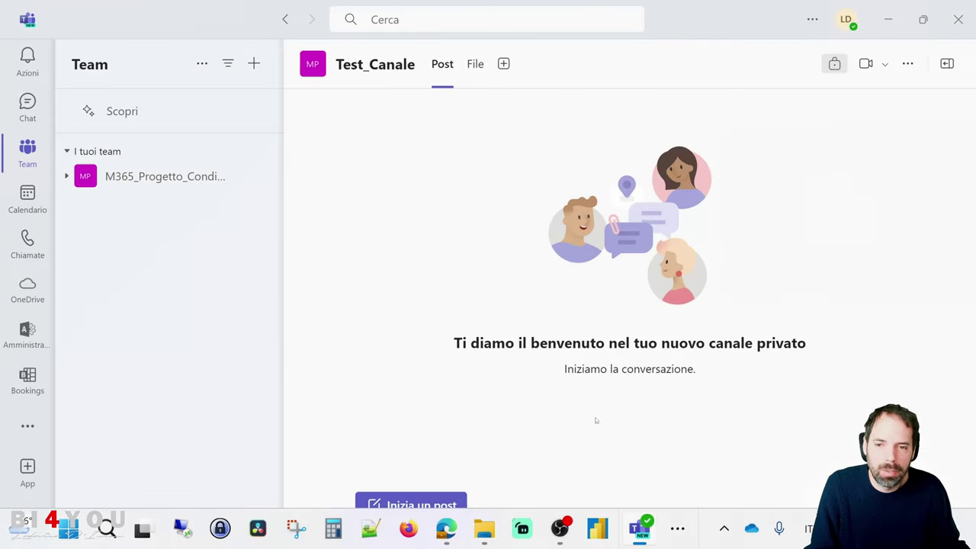
click(153, 174)
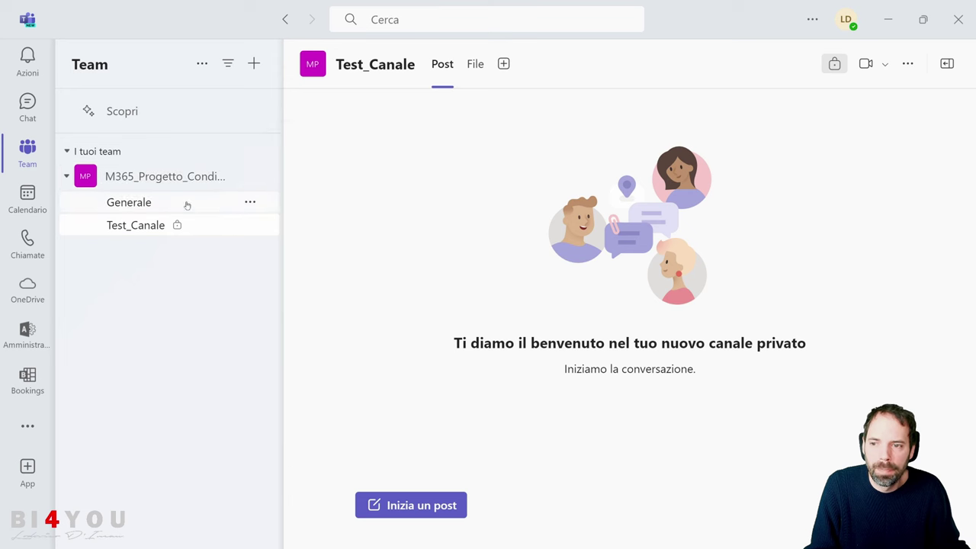
click(130, 203)
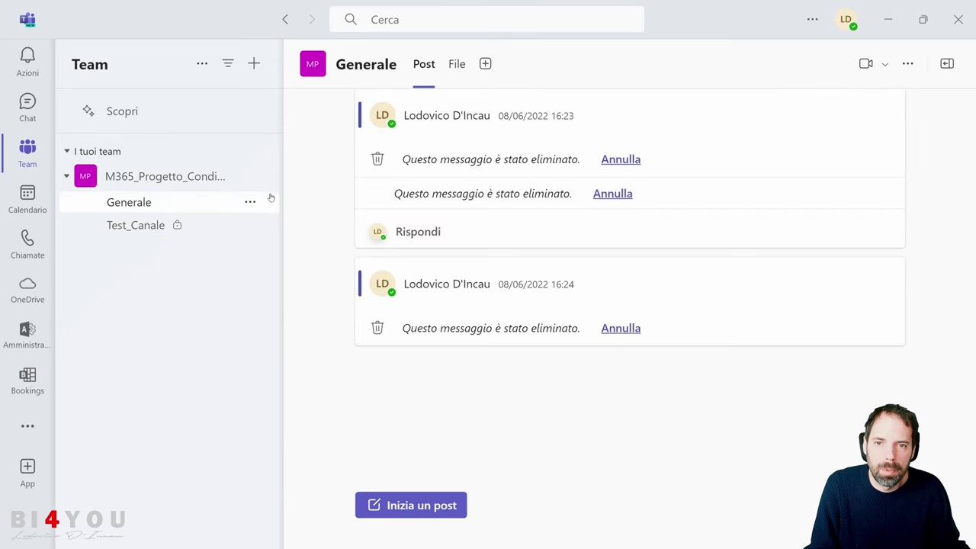
Step: Show the Generale channel's files and list the additional commands, including Sincronizza and Aggiungi collegamento a OneDrive
click(910, 64)
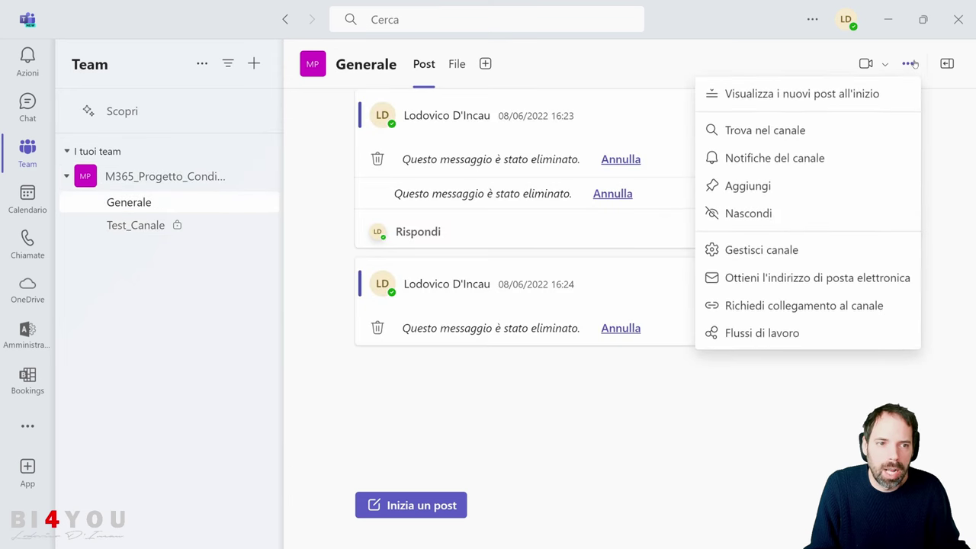
click(454, 82)
click(456, 75)
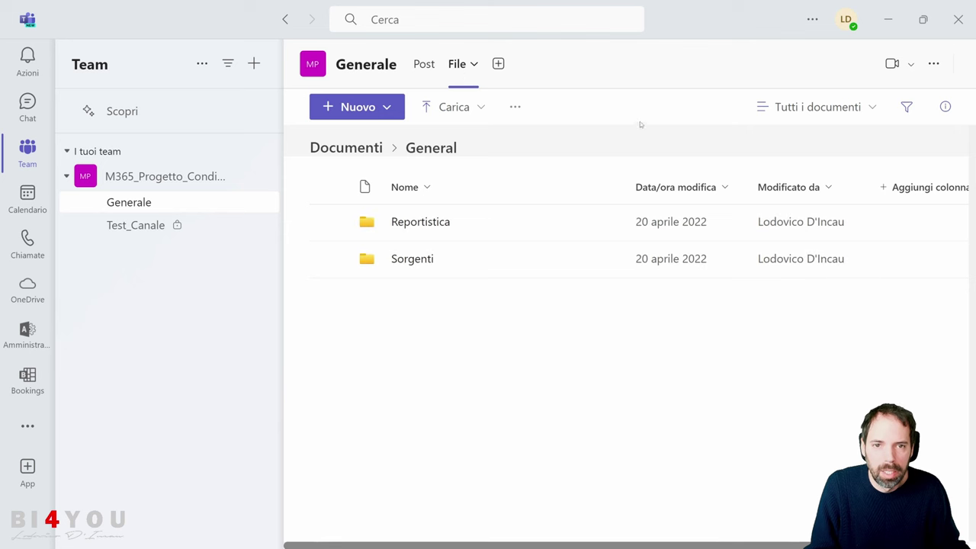
click(513, 107)
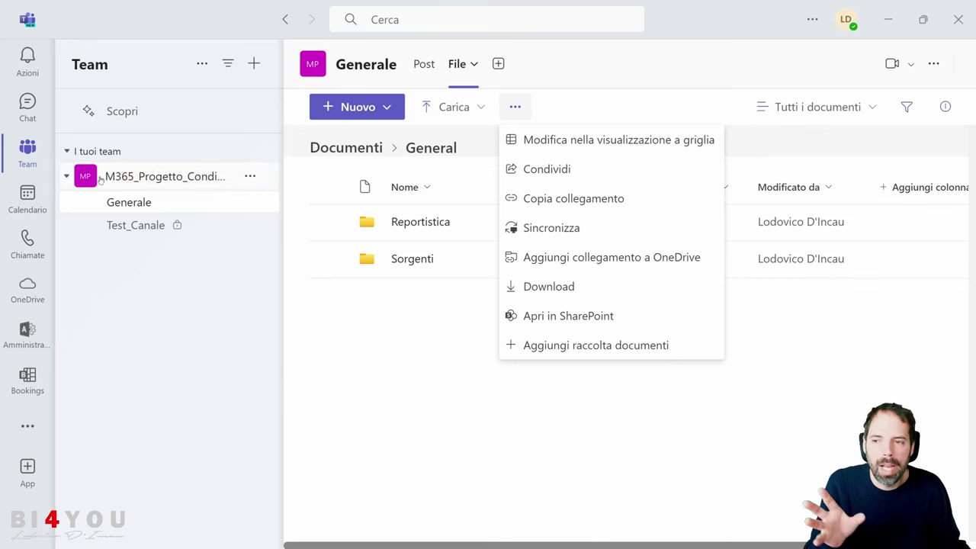
Step: Switch to File Explorer and check the available folder commands for the synced BootCamp - Documenti library
click(478, 531)
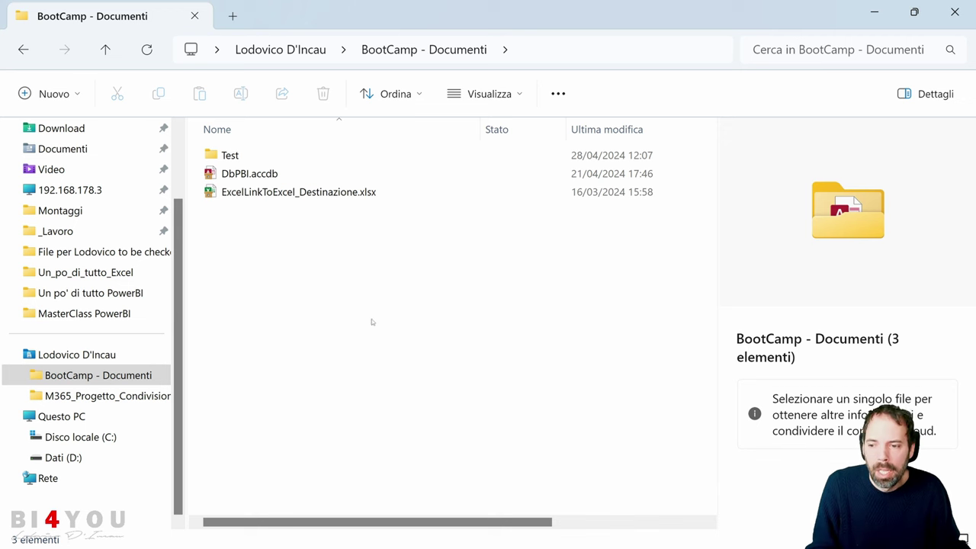
right_click(90, 379)
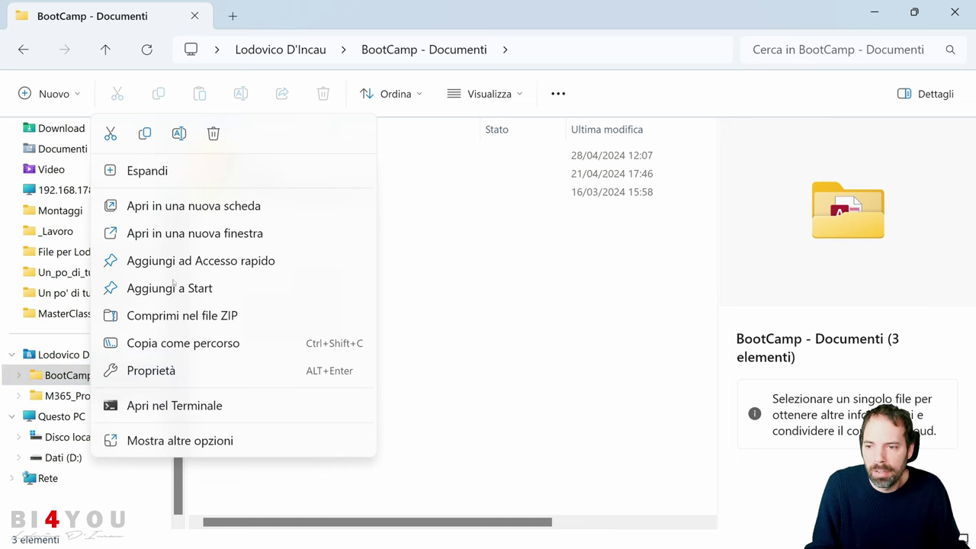
click(501, 280)
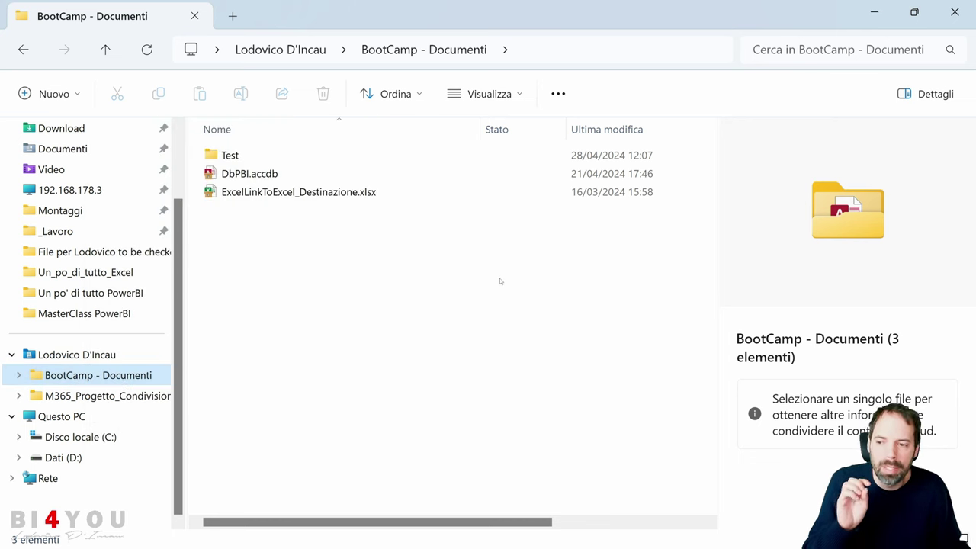
Step: Open the OneDrive settings and turn on starting OneDrive automatically when signing in to Windows
mouse_move(801, 546)
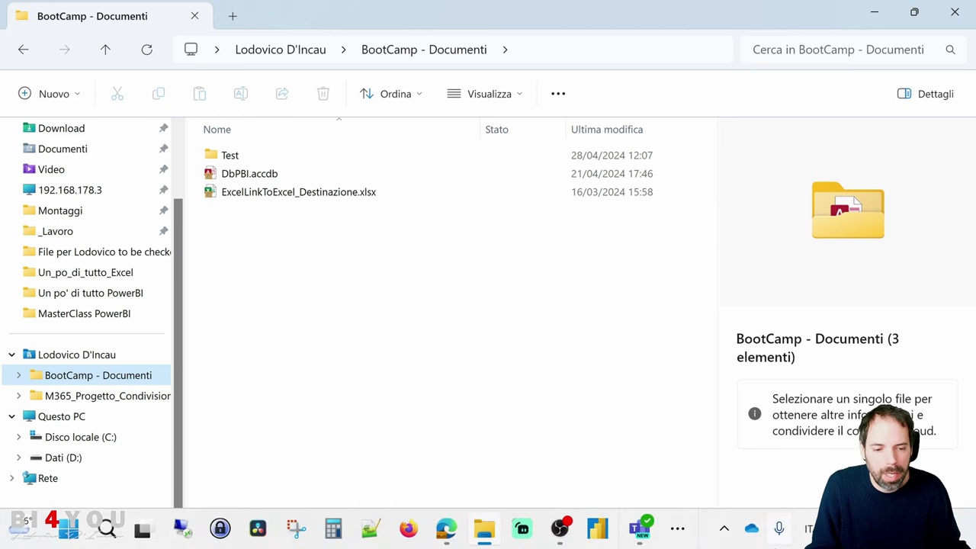
click(751, 529)
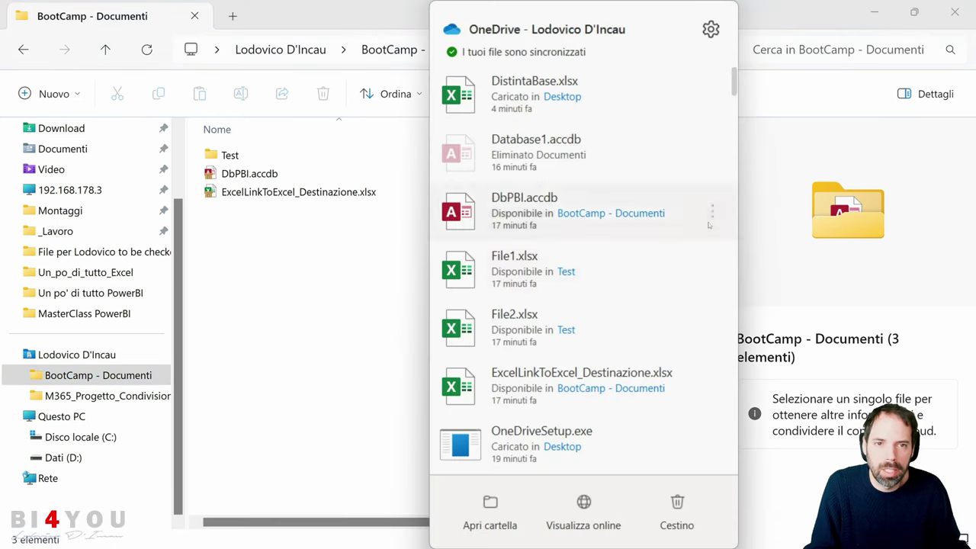
click(711, 29)
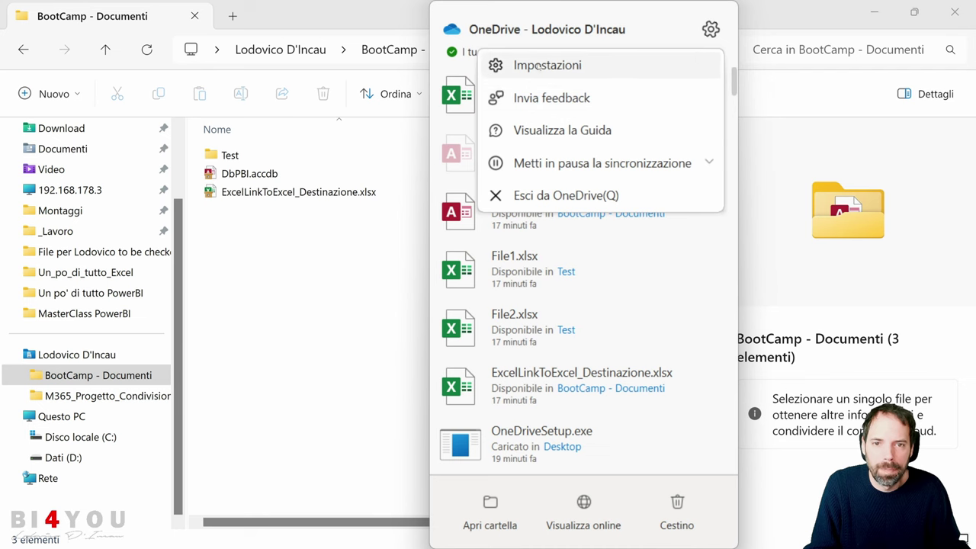
click(524, 66)
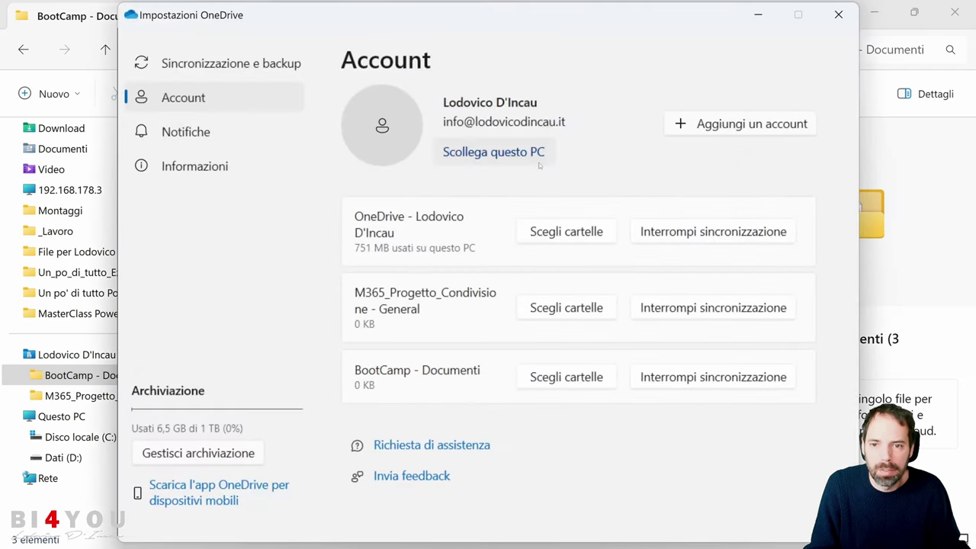
click(212, 67)
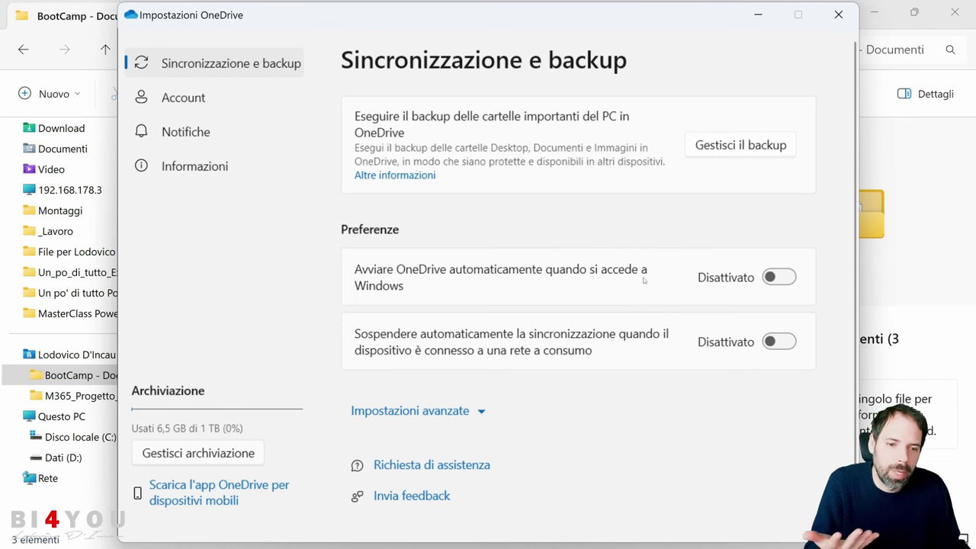
click(769, 279)
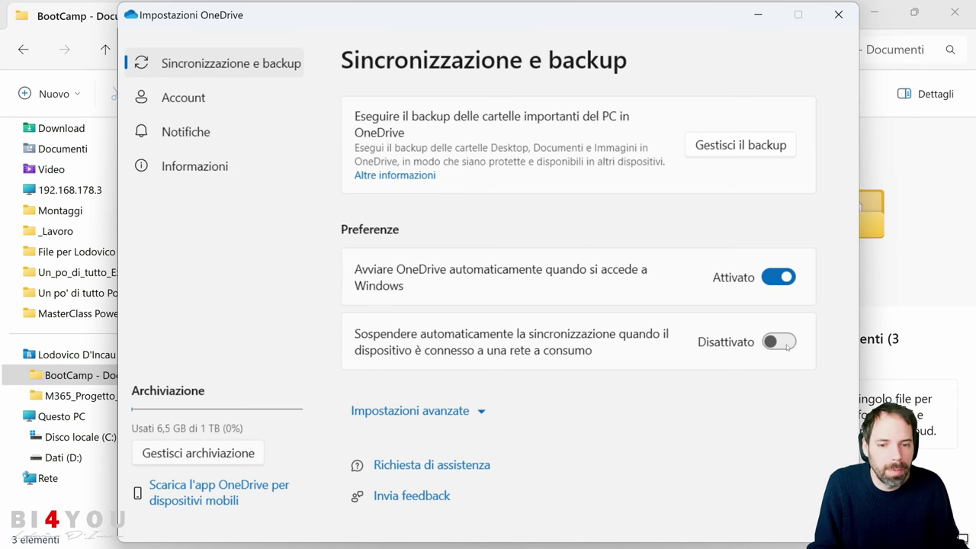
Step: Expand and review the advanced sync and backup settings, and return to the account's list of synced libraries
key(Tab)
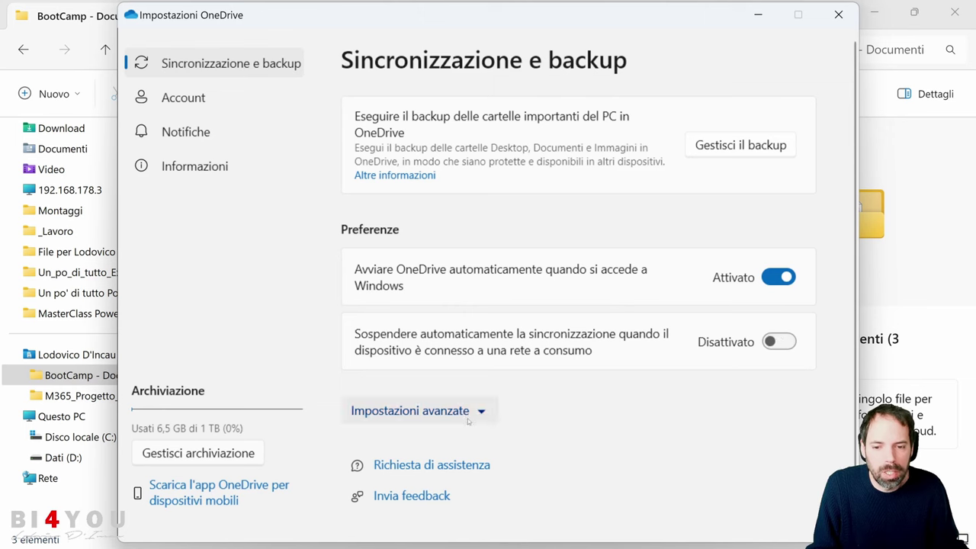
key(Return)
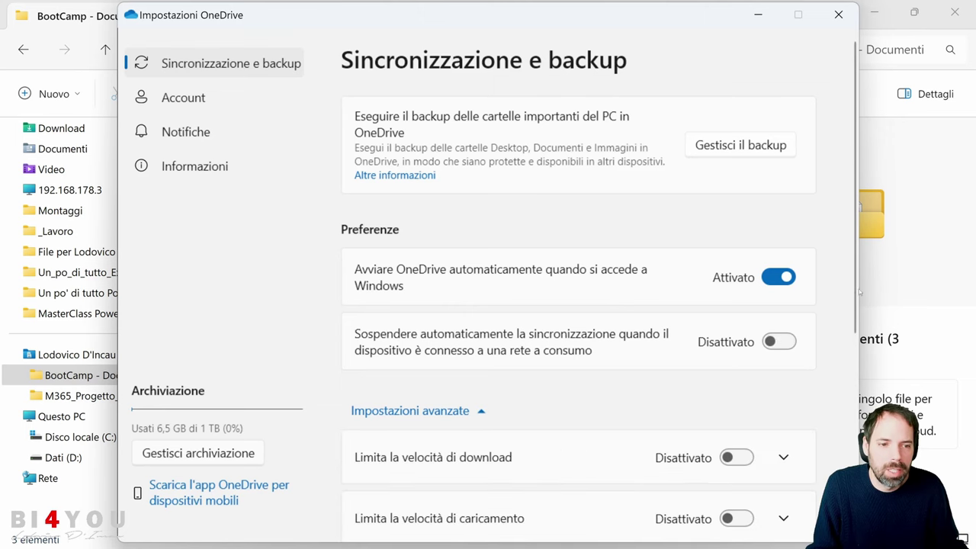
scroll(857, 291, down, 3)
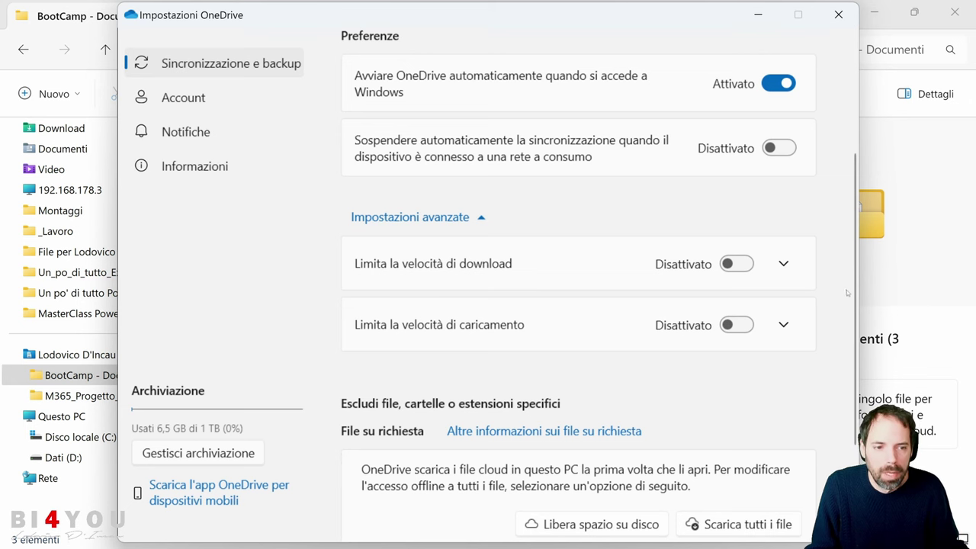
scroll(846, 290, up, 3)
click(198, 98)
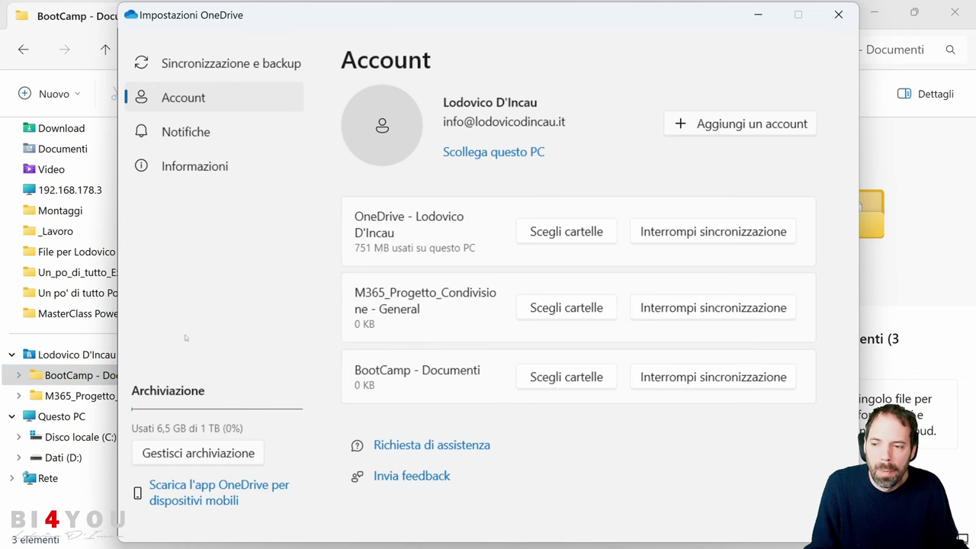
Step: Stop syncing the BootCamp - Documenti library from the OneDrive account settings and confirm
drag(364, 16, 418, 18)
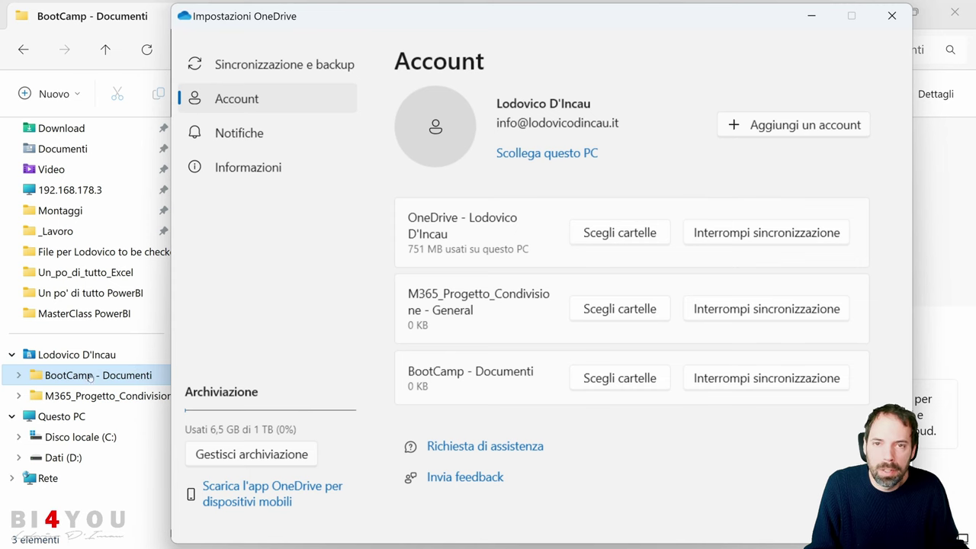
click(768, 387)
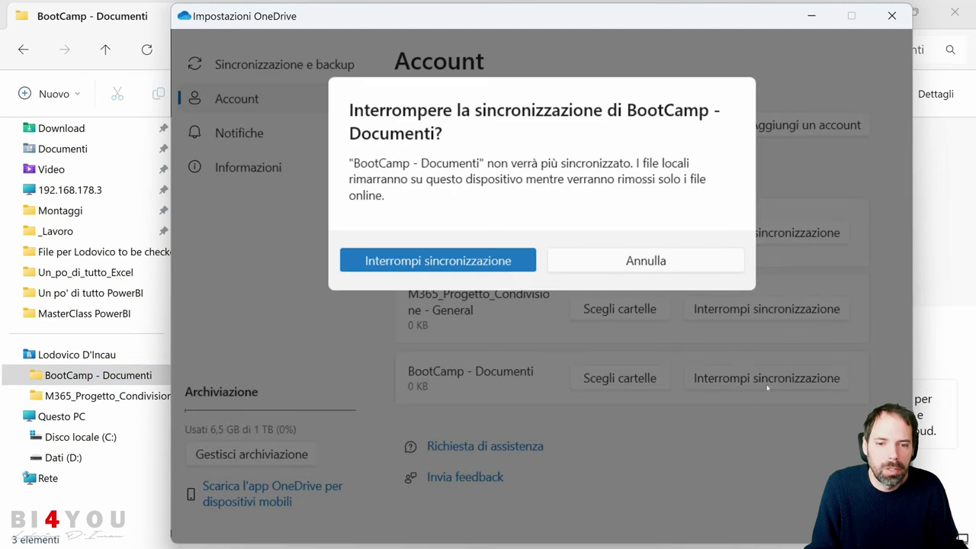
click(456, 263)
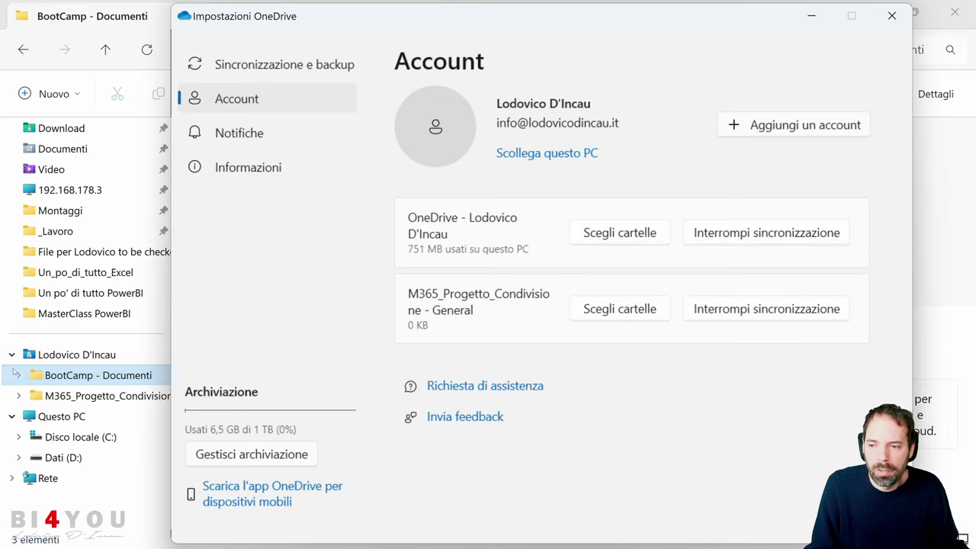
Step: Check the BootCamp - Documenti folder and its parent folder in File Explorer for locally remaining items
click(82, 377)
click(82, 375)
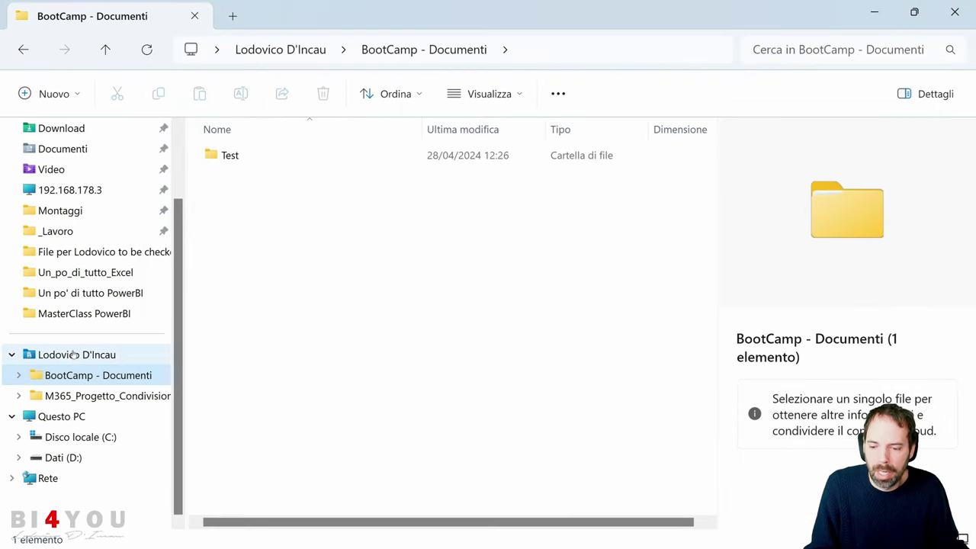
click(111, 353)
click(112, 353)
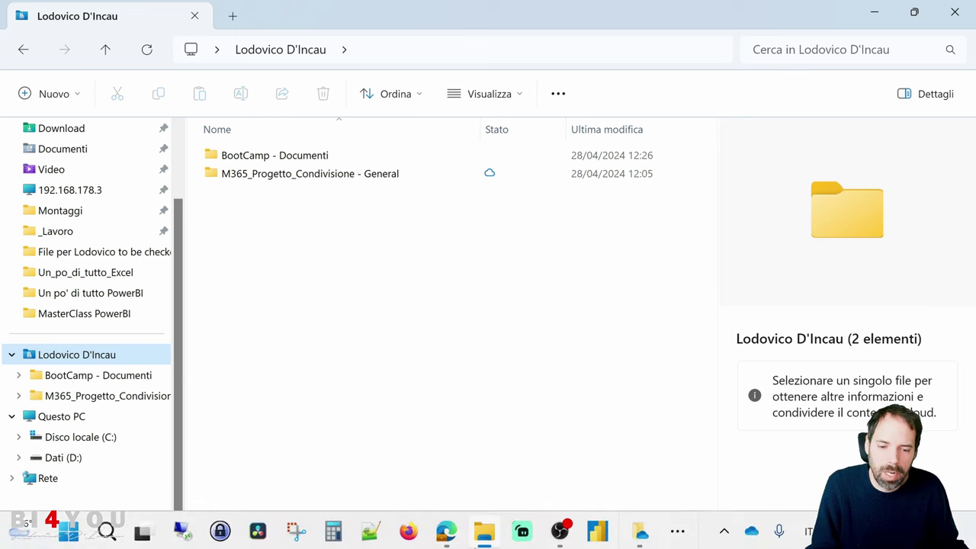
Step: Exclude the Sorgenti folder from the visible folders of the synced M365_Progetto_Condivisione - General library
click(751, 527)
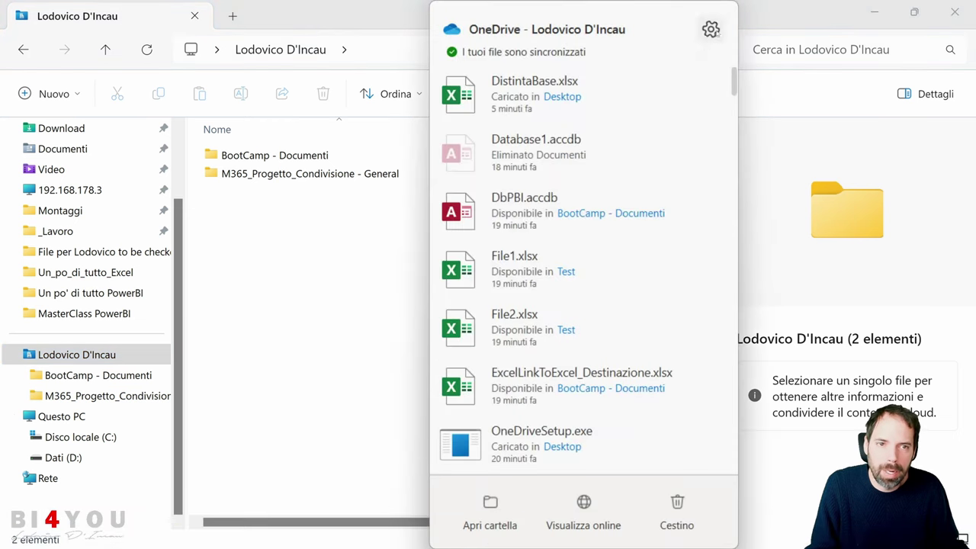
click(711, 29)
click(533, 68)
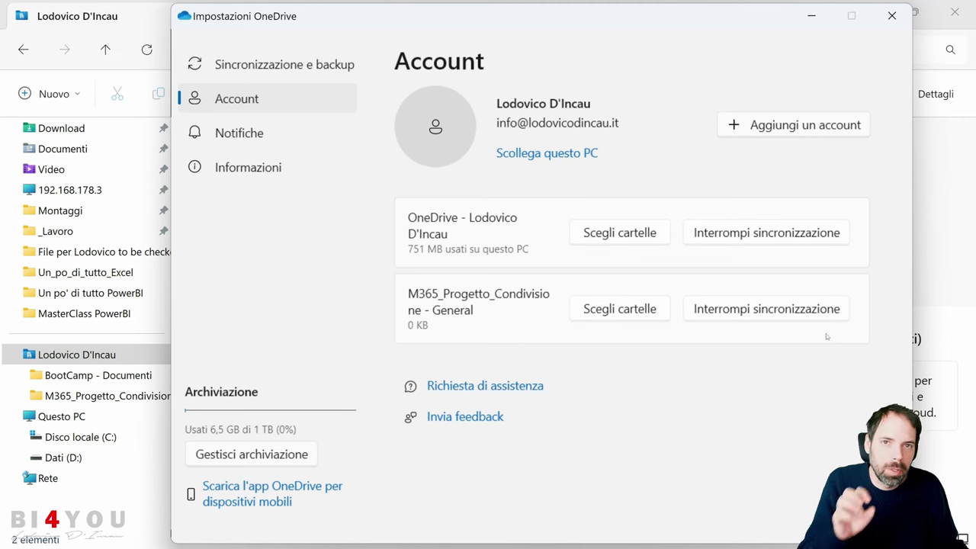
click(620, 311)
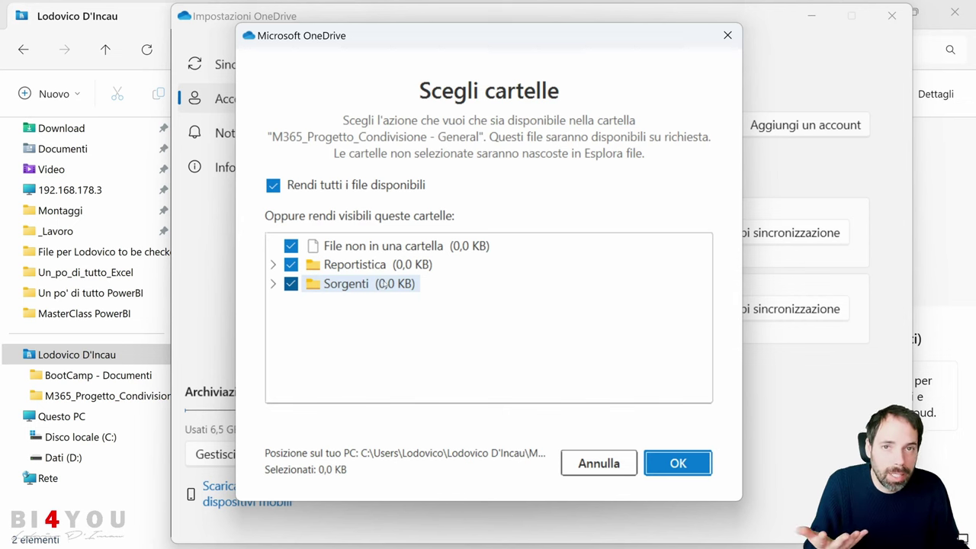
click(290, 283)
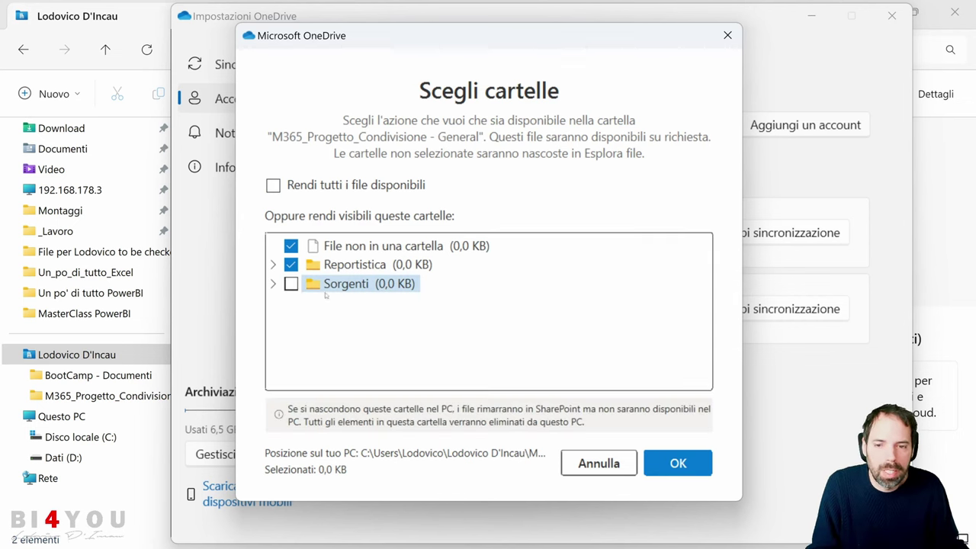
click(676, 471)
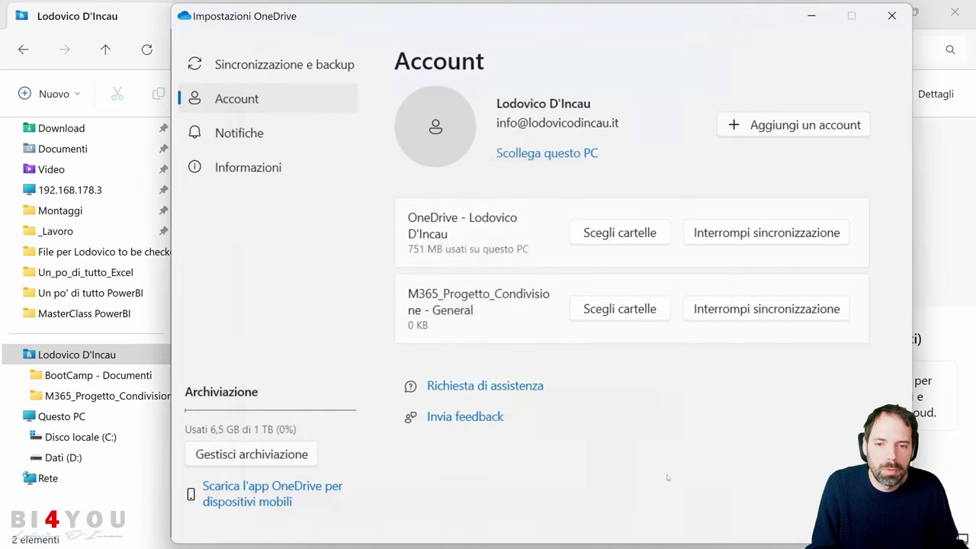
Step: Check the M365_Progetto_Condivisione - General folder and its Reportistica subfolder in File Explorer
click(106, 396)
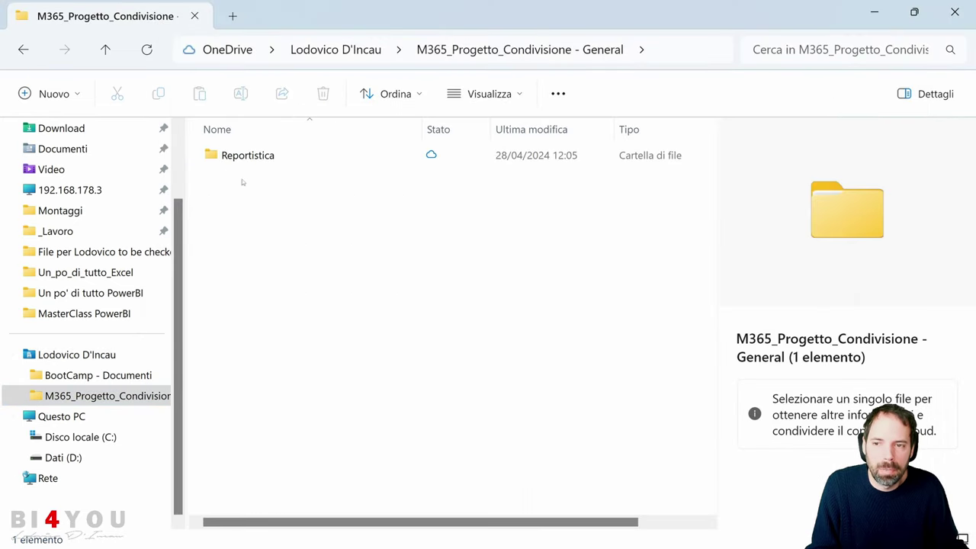
double_click(258, 160)
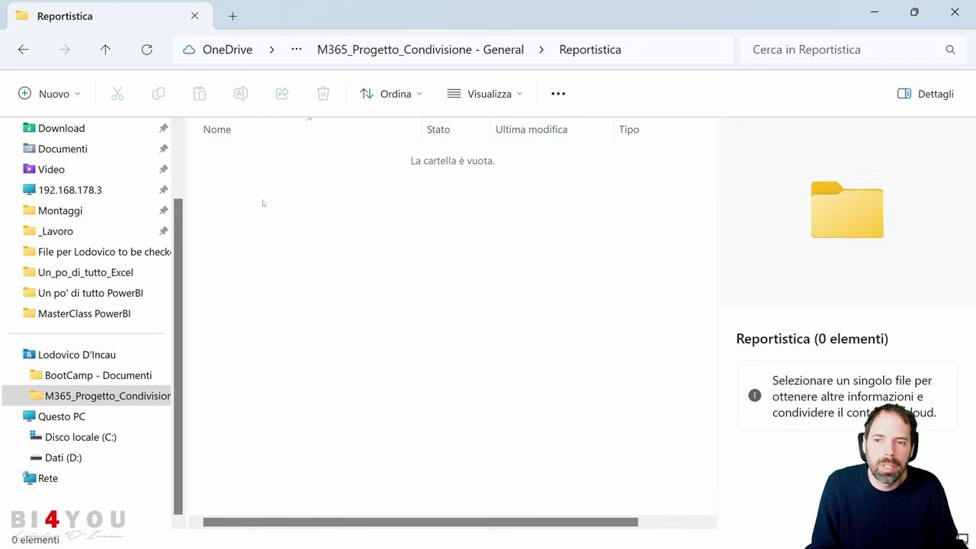
key(alt+Left)
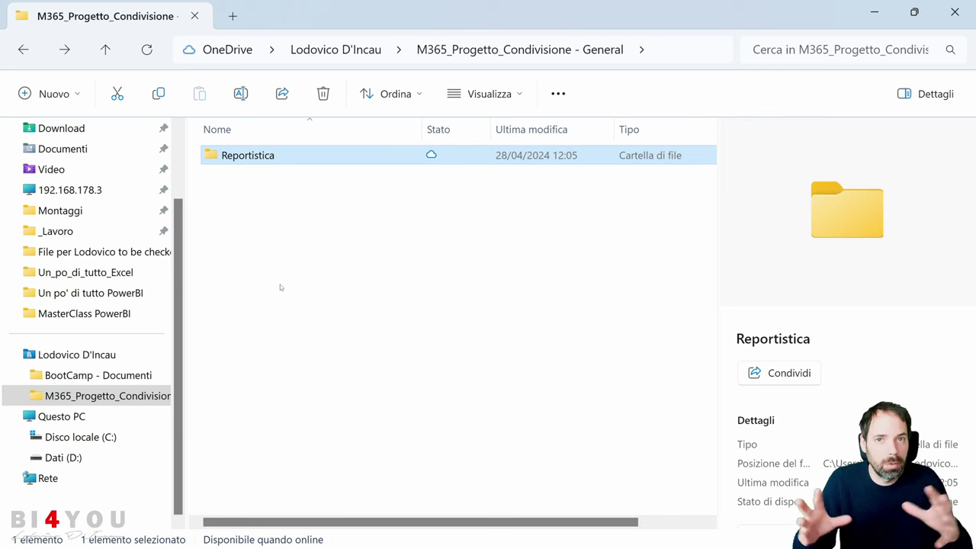
Step: Review the folder selection for M365_Progetto_Condivisione - General in the OneDrive settings, and close it without changes
mouse_move(720, 531)
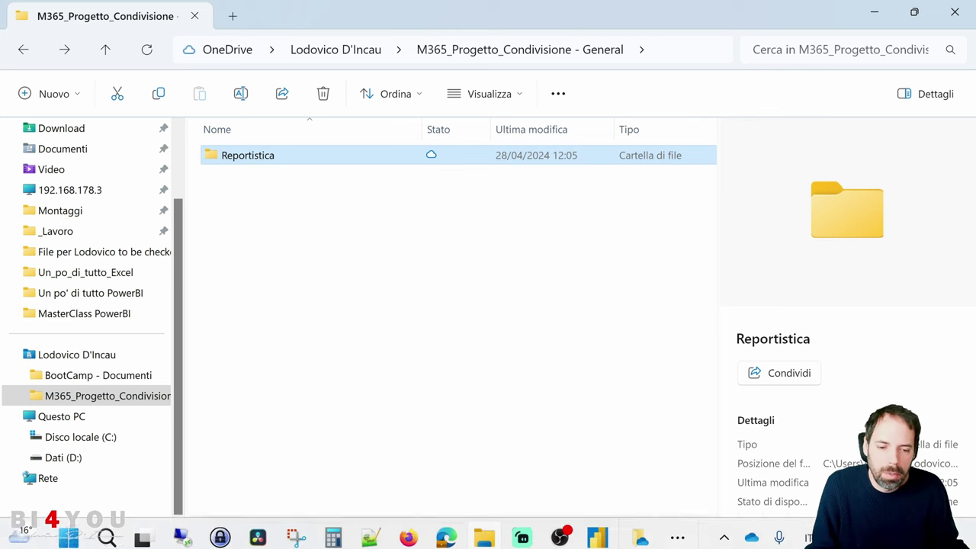
click(751, 529)
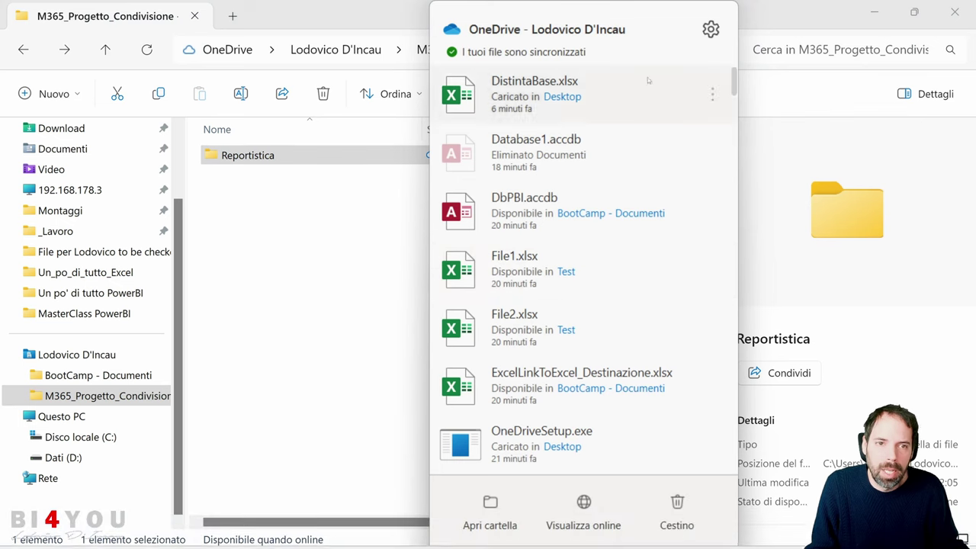
click(710, 29)
click(628, 70)
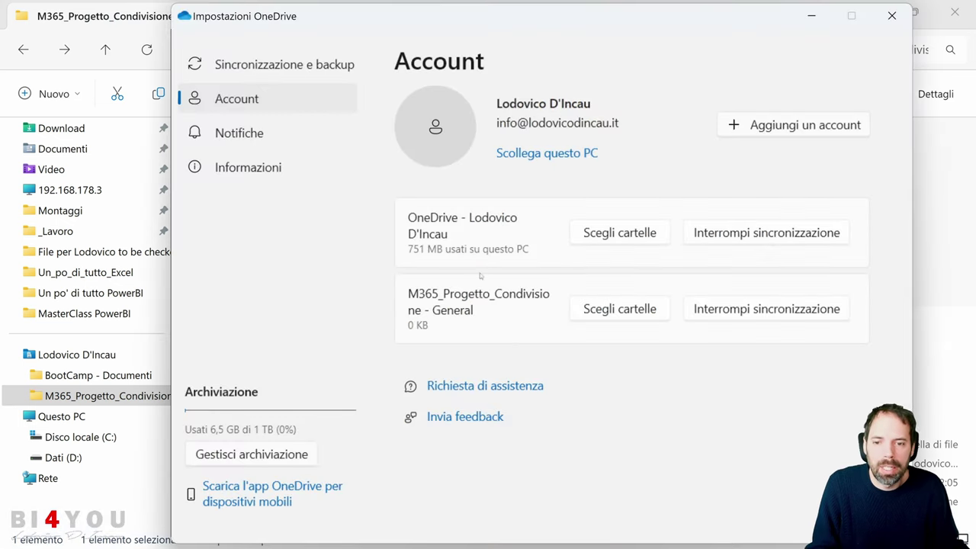
click(599, 308)
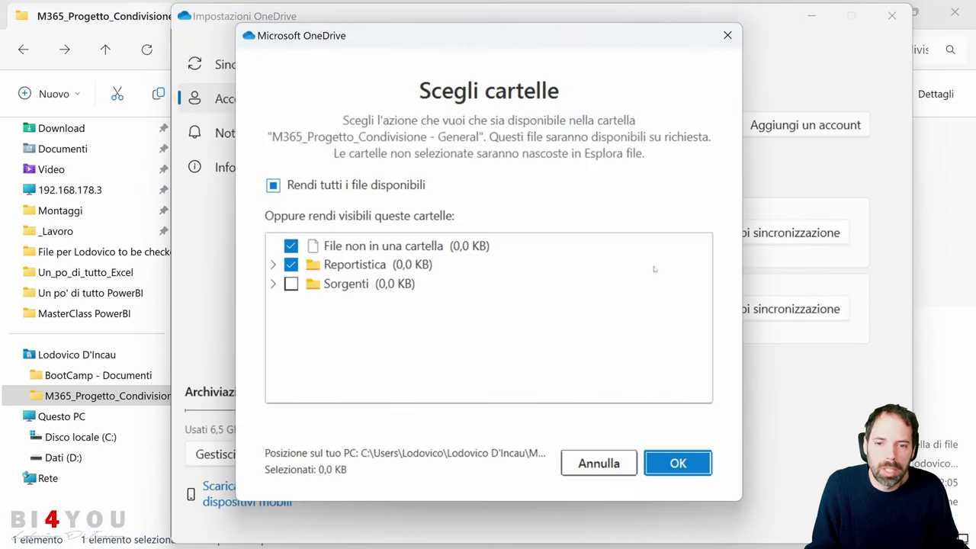
click(728, 35)
Step: Review the personal OneDrive's selectable folders and compare them with the OneDrive folder tree in File Explorer
click(596, 233)
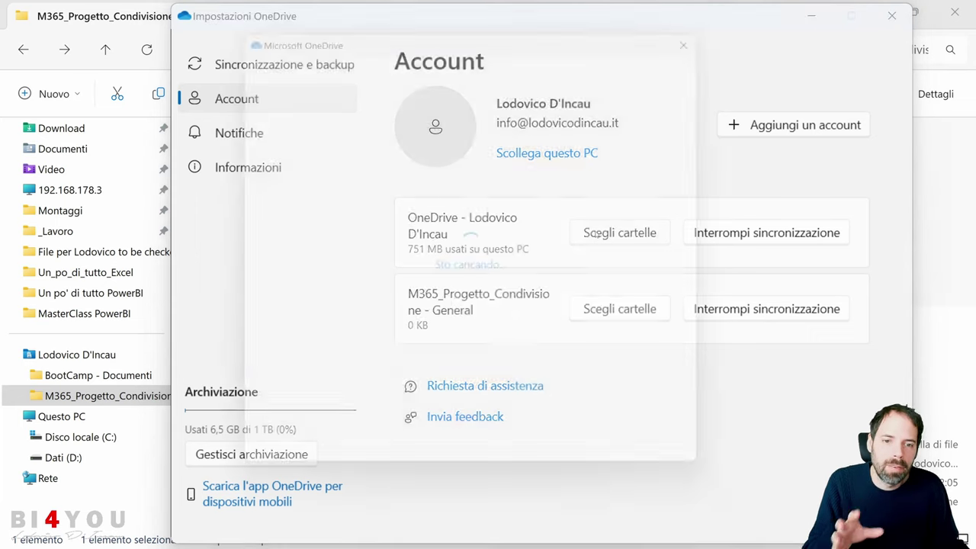
scroll(397, 308, down, 1)
scroll(397, 308, down, 1)
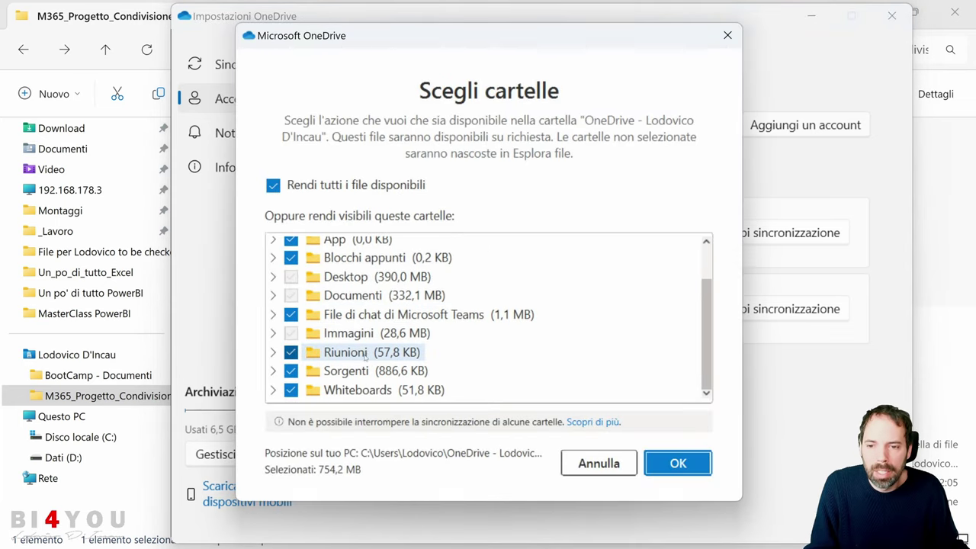
scroll(367, 343, up, 2)
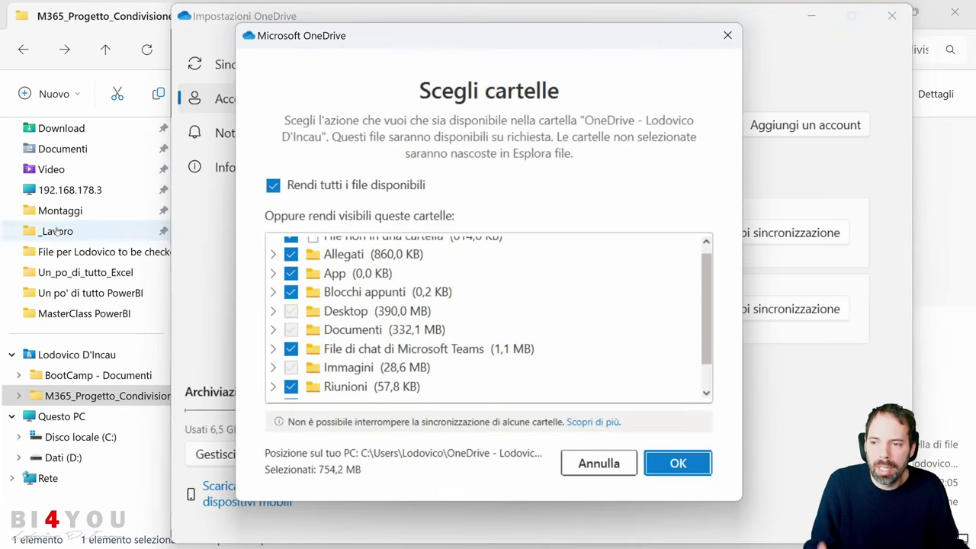
click(12, 174)
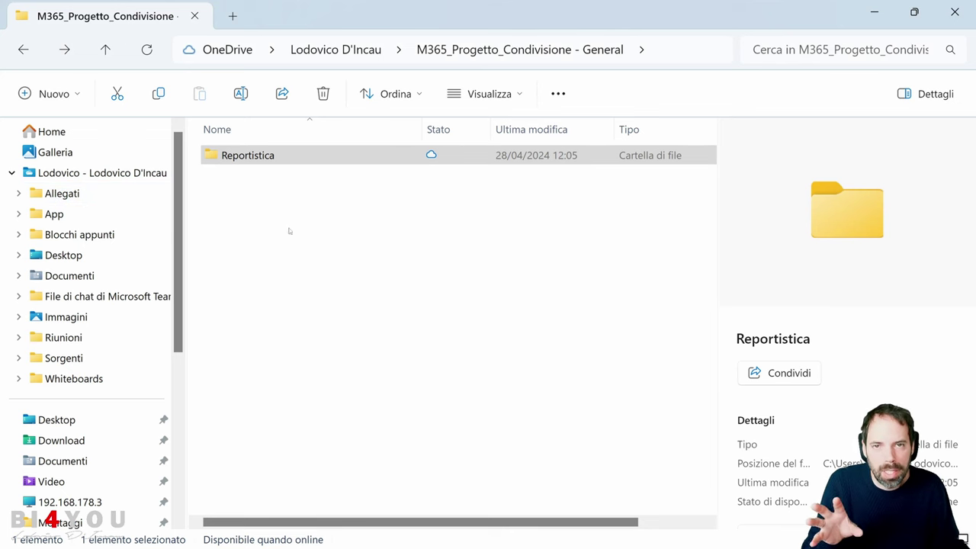
Step: Reopen the personal OneDrive's folder selection and inspect the locked subfolders of Desktop
click(741, 532)
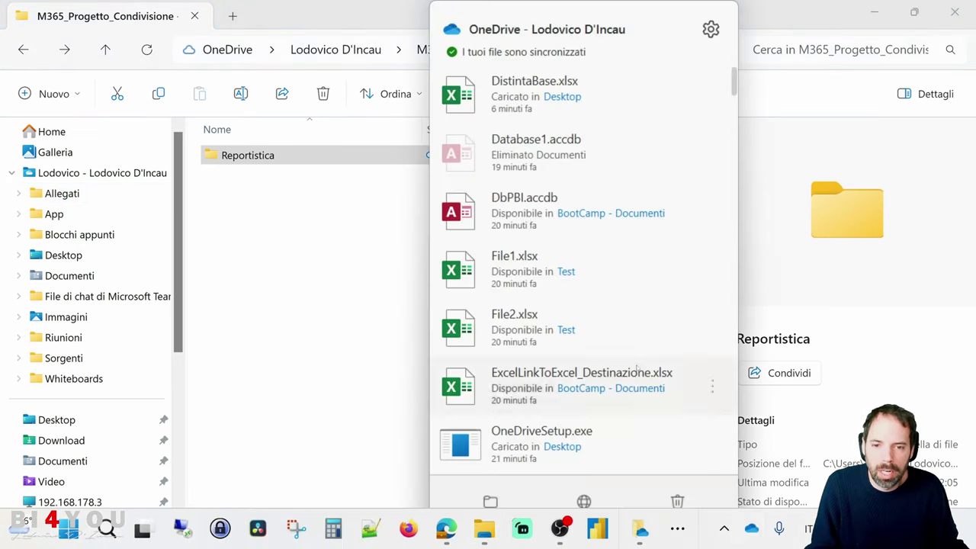
click(711, 29)
click(533, 64)
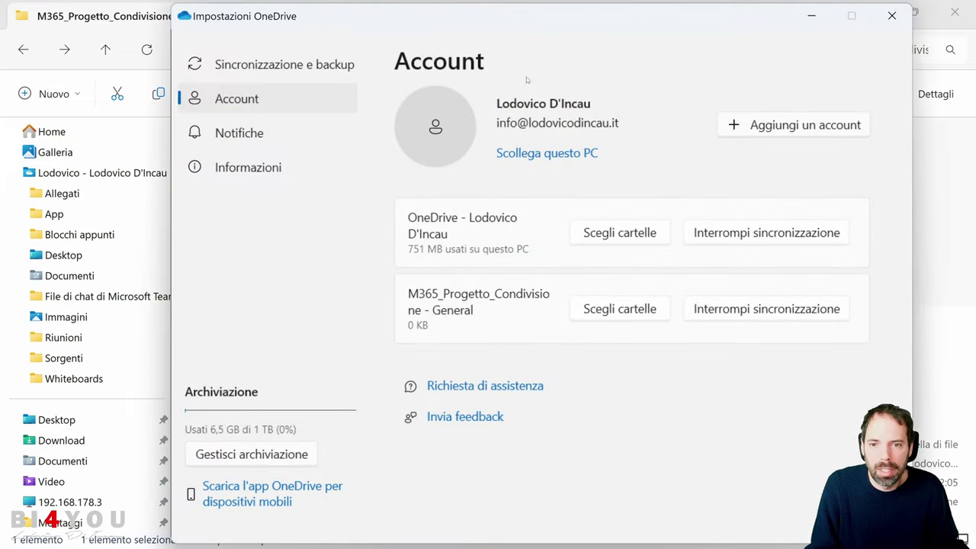
click(605, 235)
scroll(287, 301, down, 1)
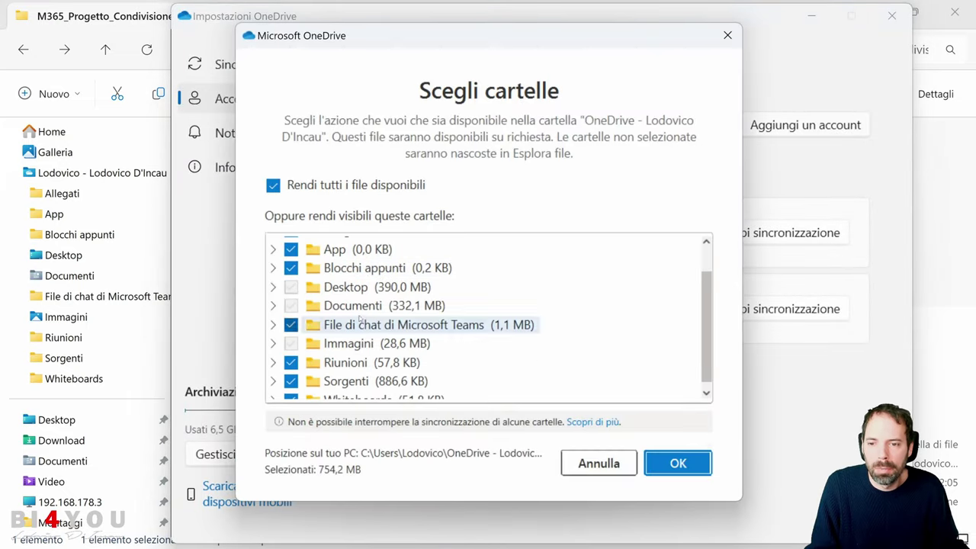
click(273, 287)
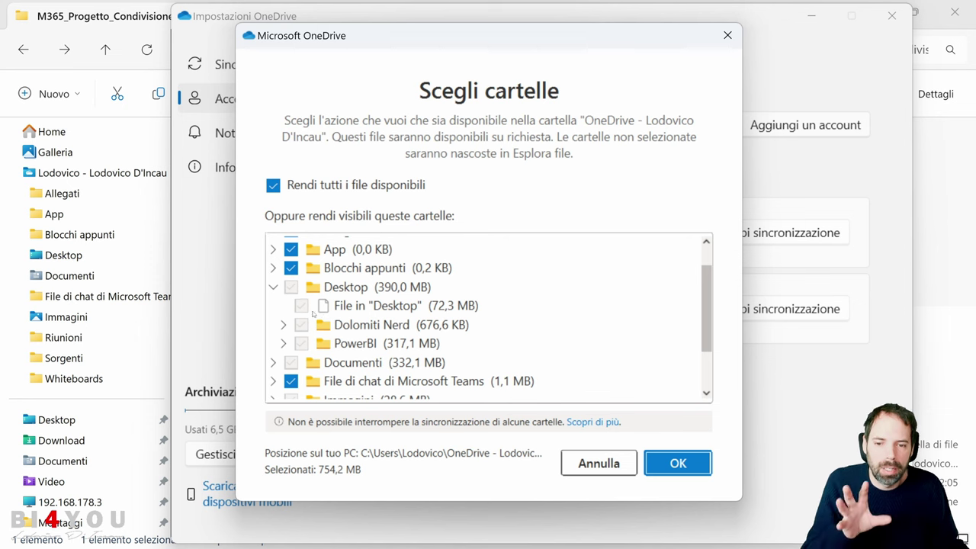
click(273, 288)
scroll(303, 336, up, 2)
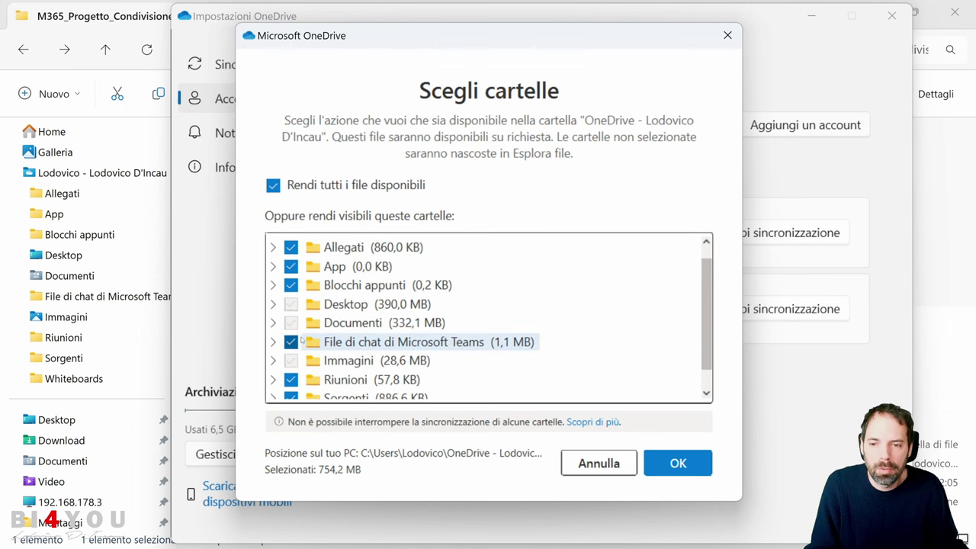
Step: Exclude the Allegati folder and its files from the visible OneDrive folders, and include them again
click(290, 265)
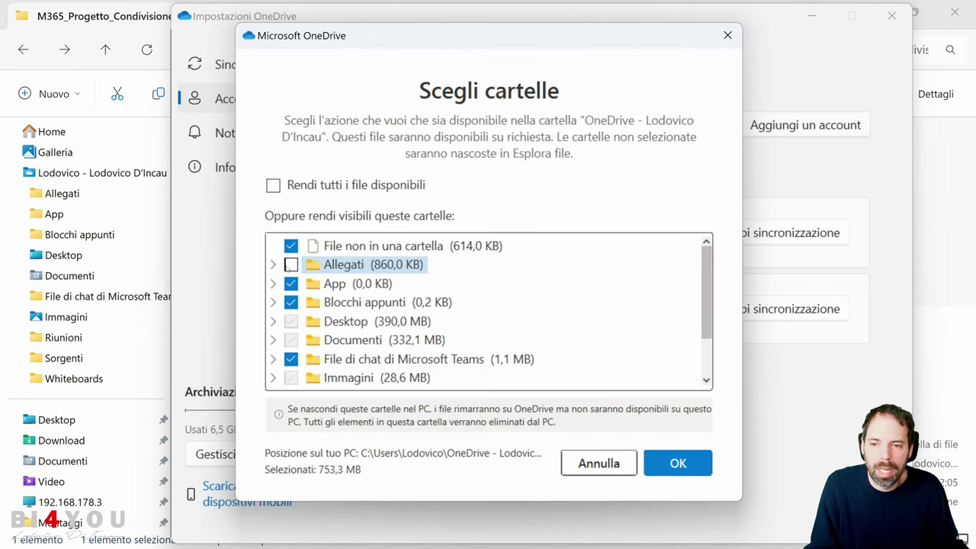
click(273, 264)
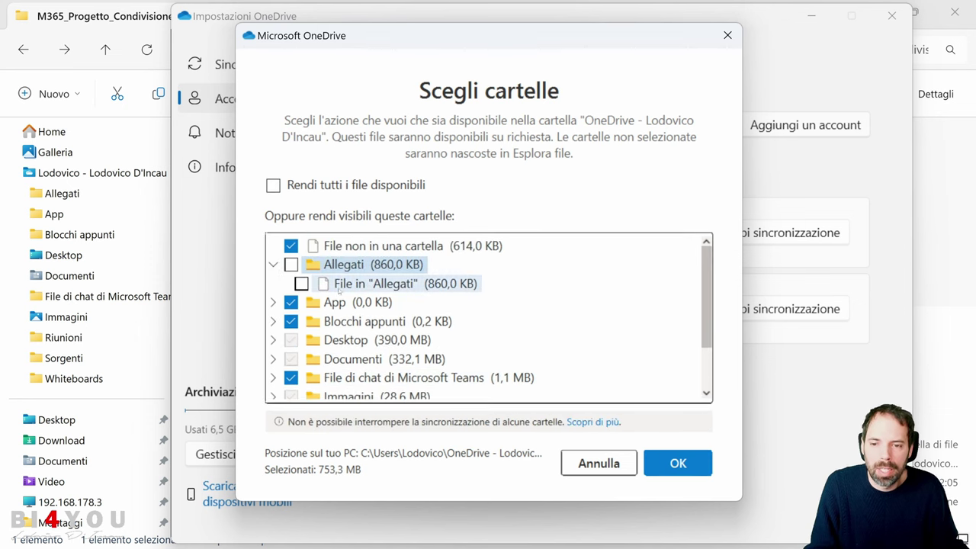
click(290, 264)
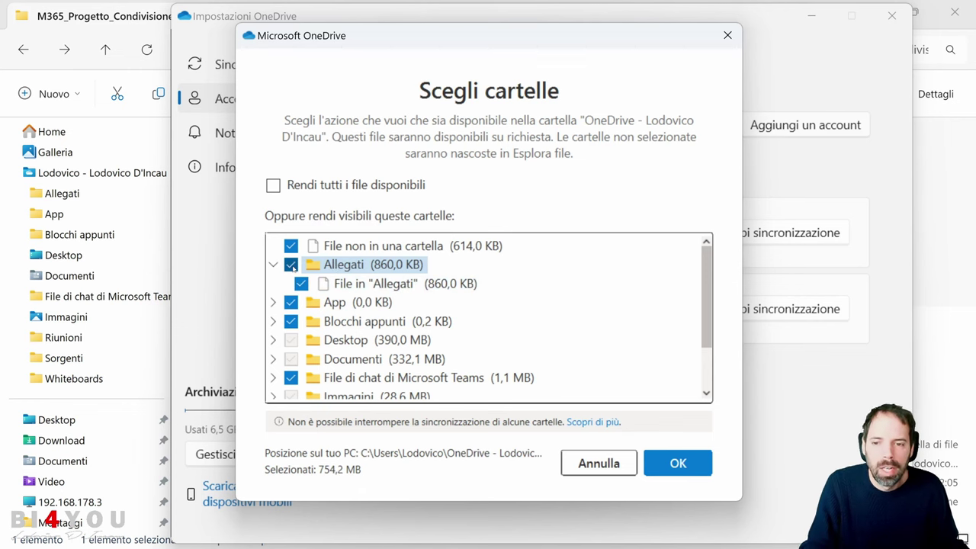
click(273, 265)
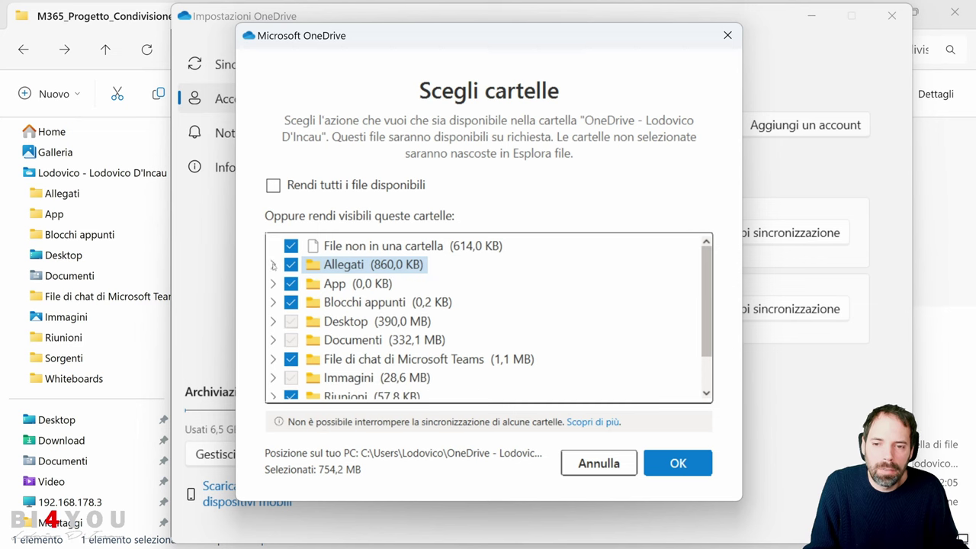
Step: Confirm the personal OneDrive's folder selection with all folders included and close the OneDrive settings
scroll(360, 335, down, 1)
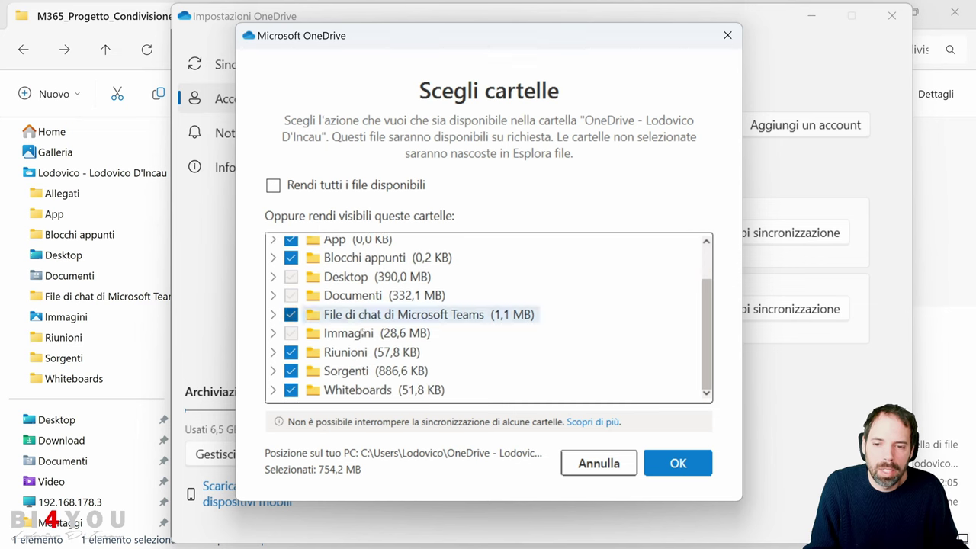
click(678, 463)
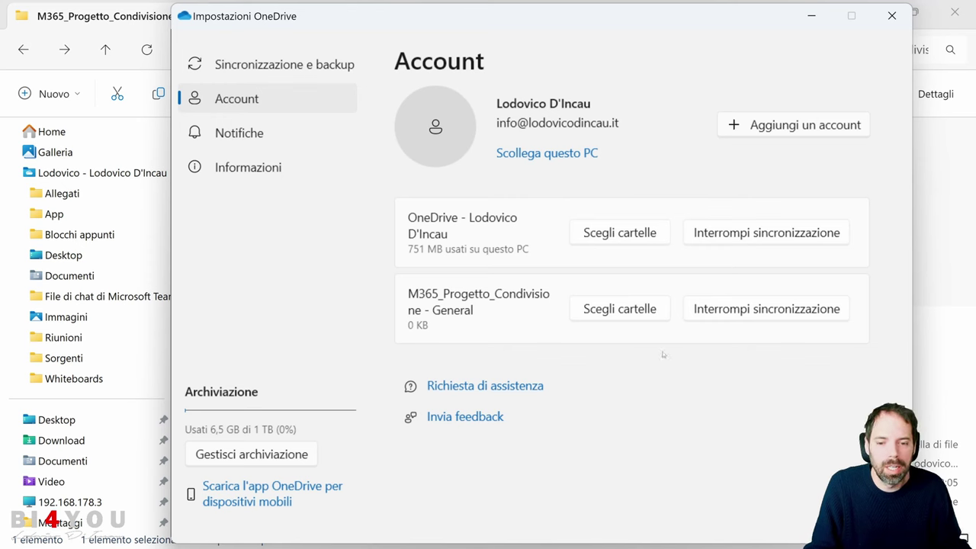
click(891, 15)
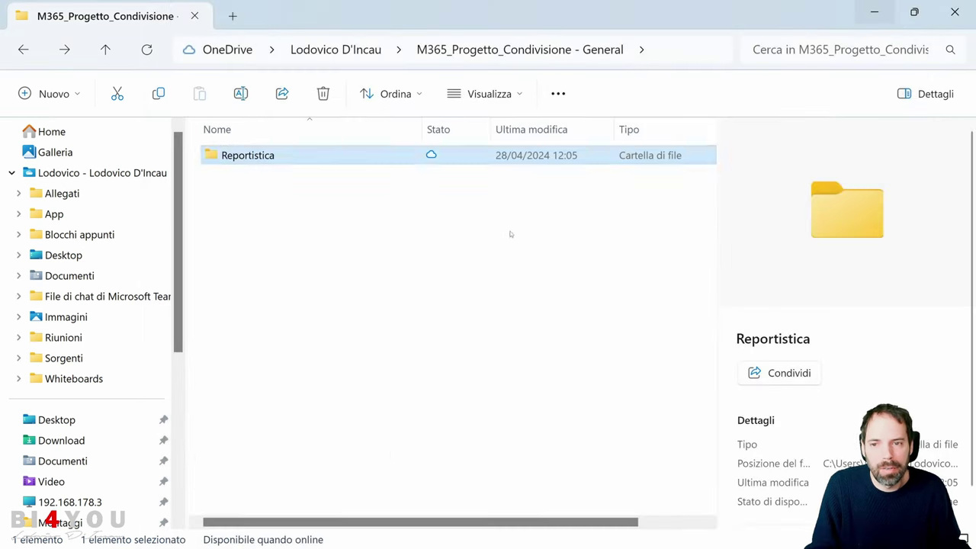
Step: Switch to Edge and show the Microsoft 365 home page
click(454, 532)
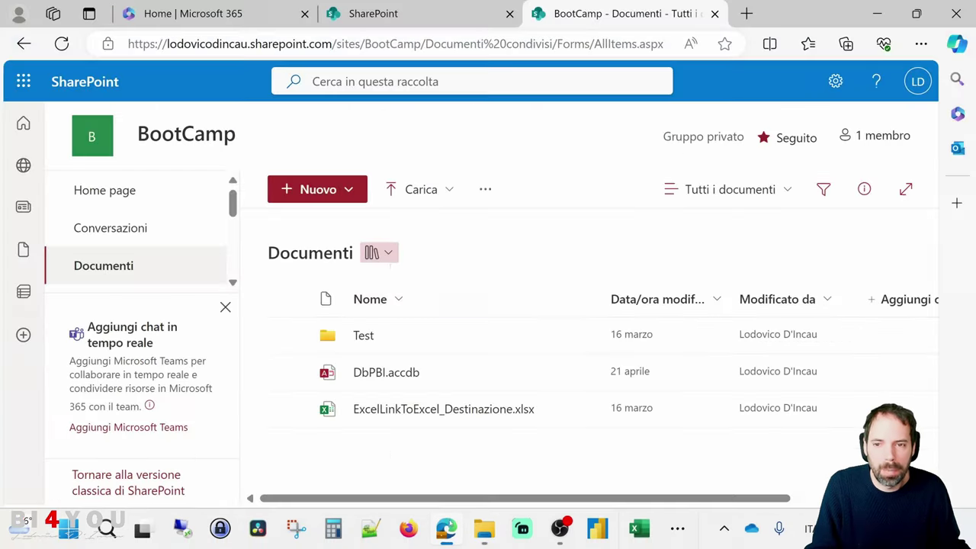
click(192, 14)
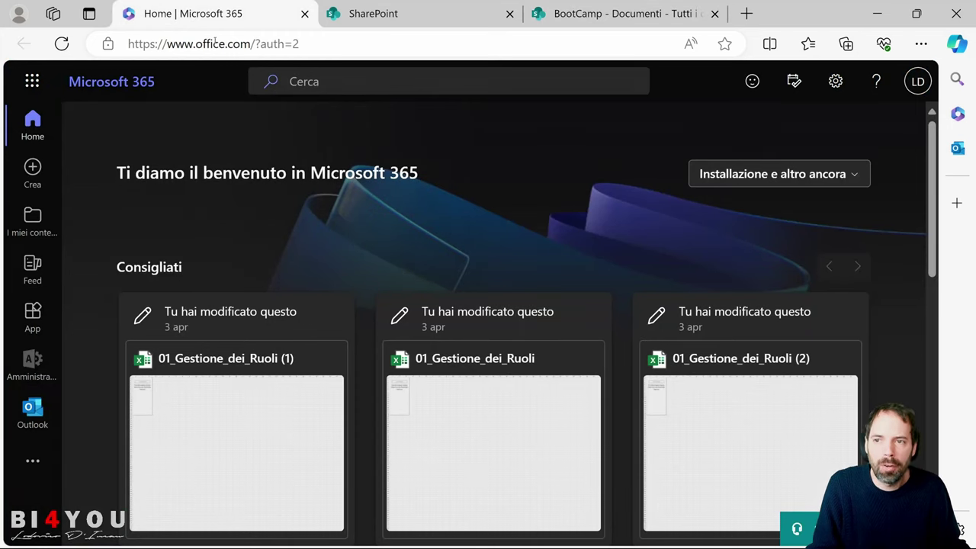
Step: Open OneDrive on the web from the Microsoft 365 app list and open its settings
click(28, 75)
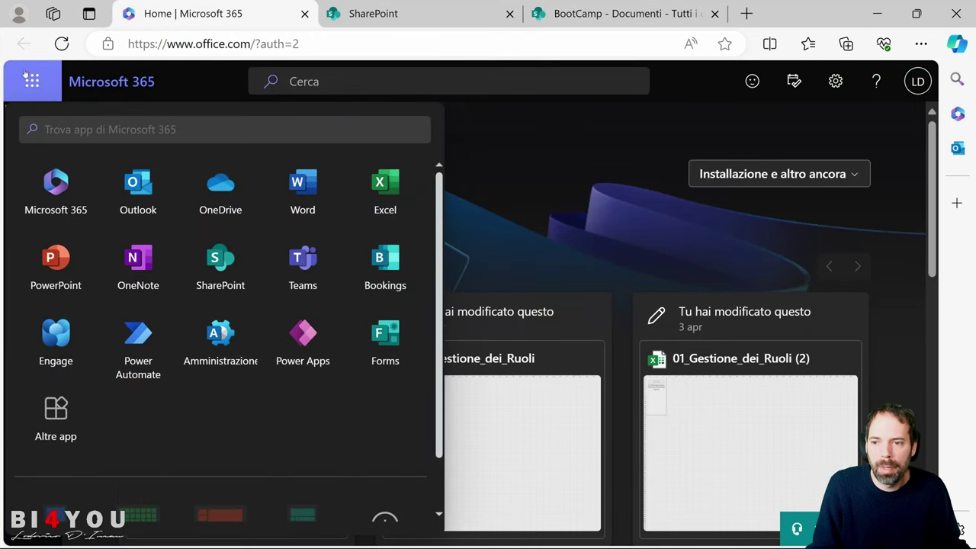
click(231, 195)
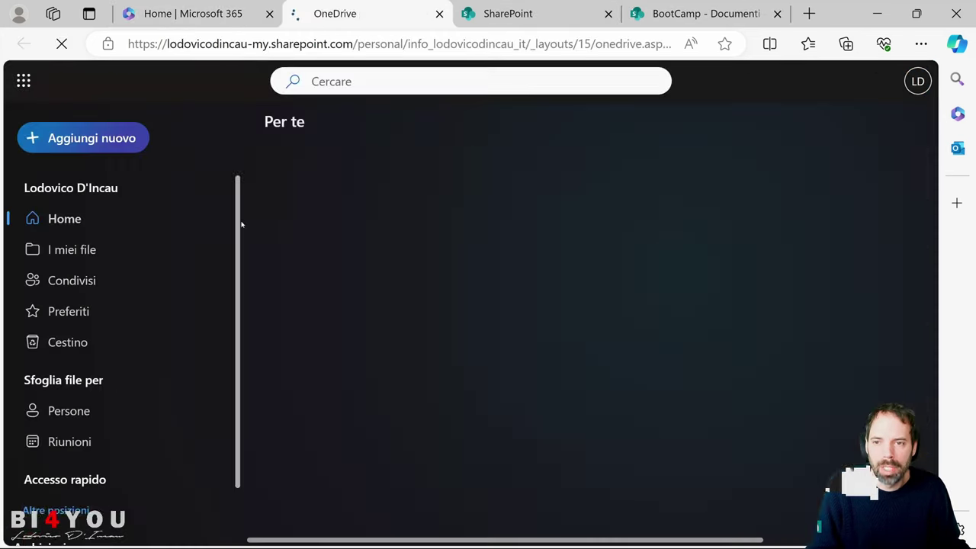
click(836, 82)
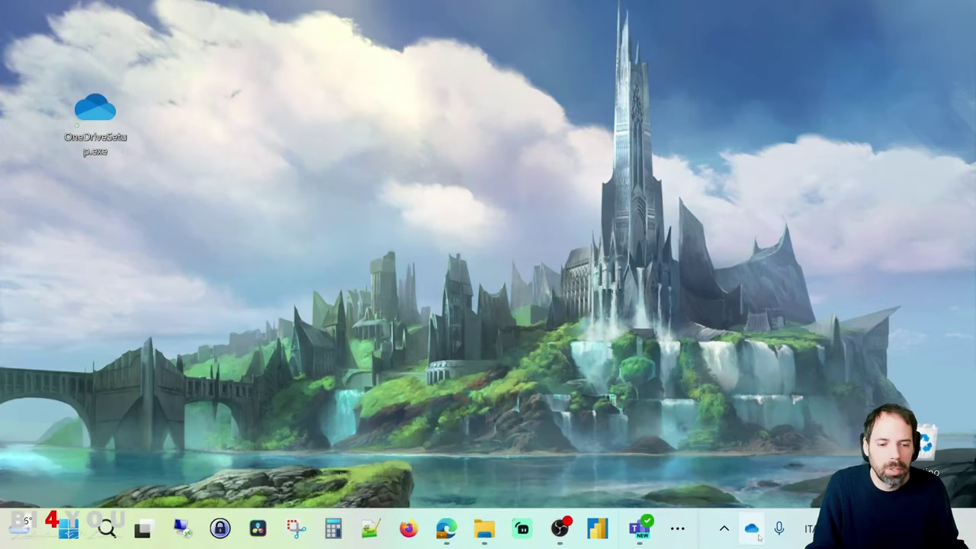
Step: Return to the desktop OneDrive client and open its Sincronizzazione e backup settings
double_click(751, 529)
click(751, 528)
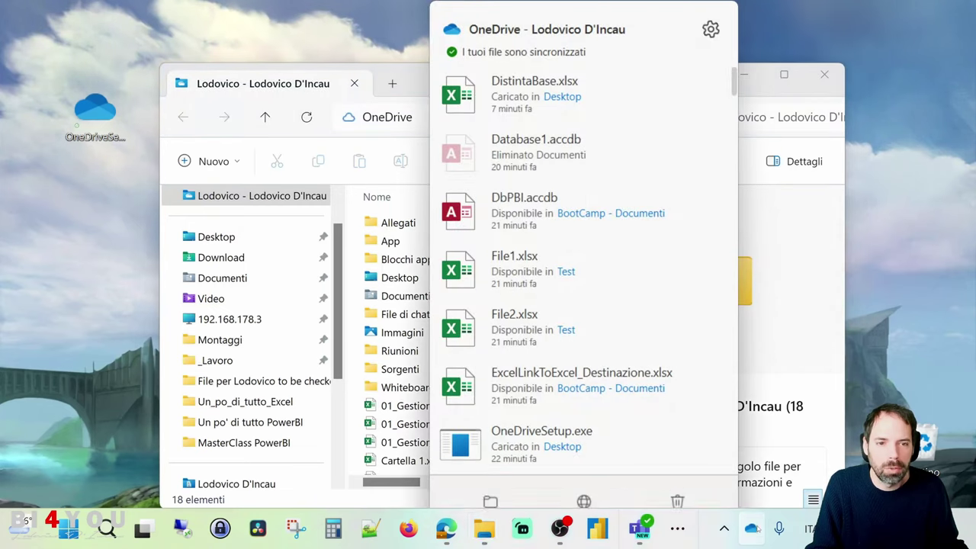
click(711, 29)
click(533, 63)
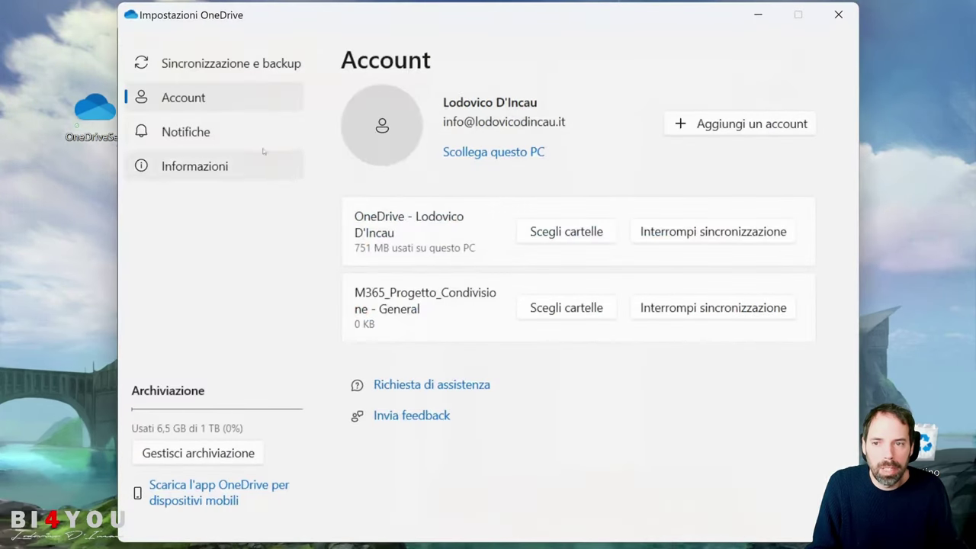
click(221, 63)
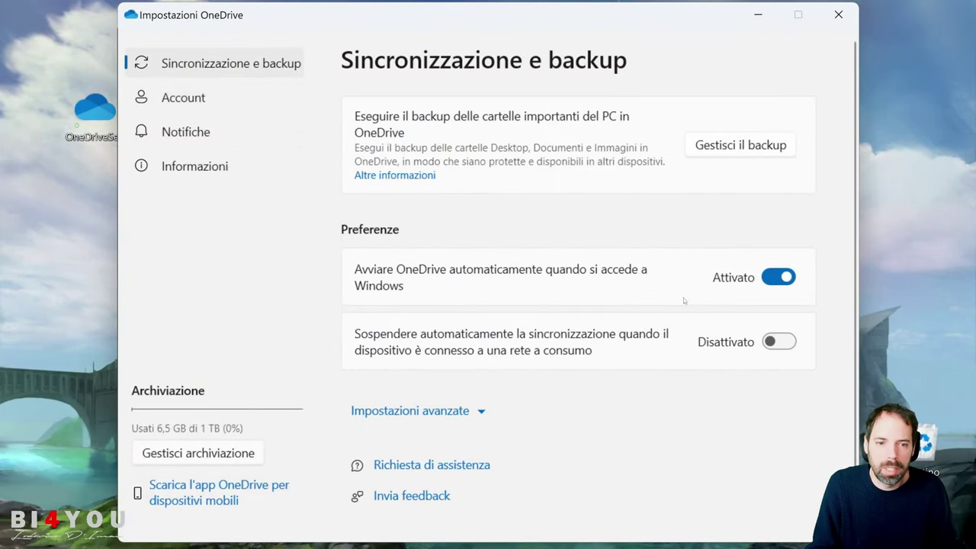